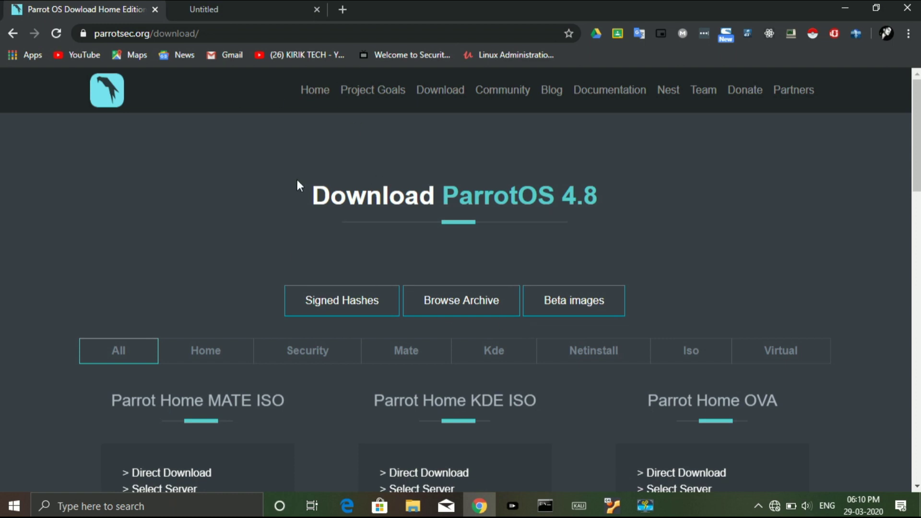
# Review the ParrotOS 4.8 editions, then filter the download page to Home editions only
pyautogui.scroll(-4, 298, 182)
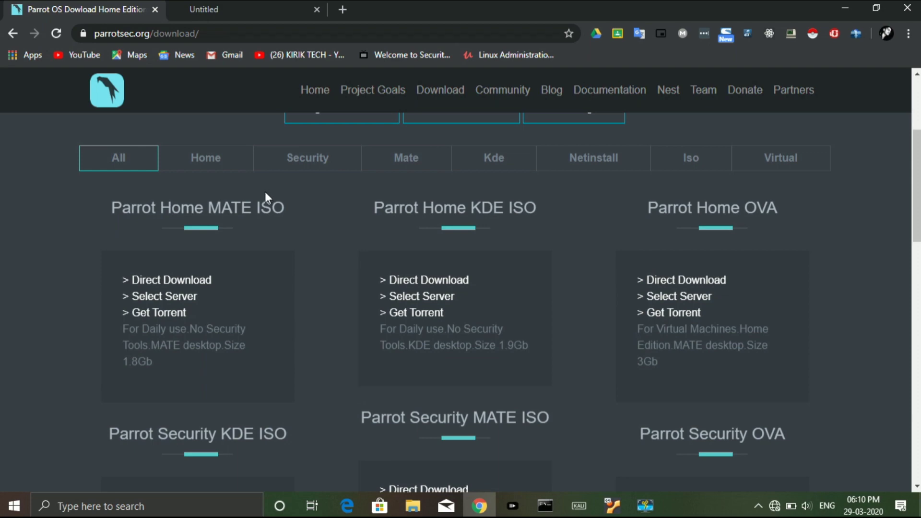
pyautogui.scroll(4, 450, 253)
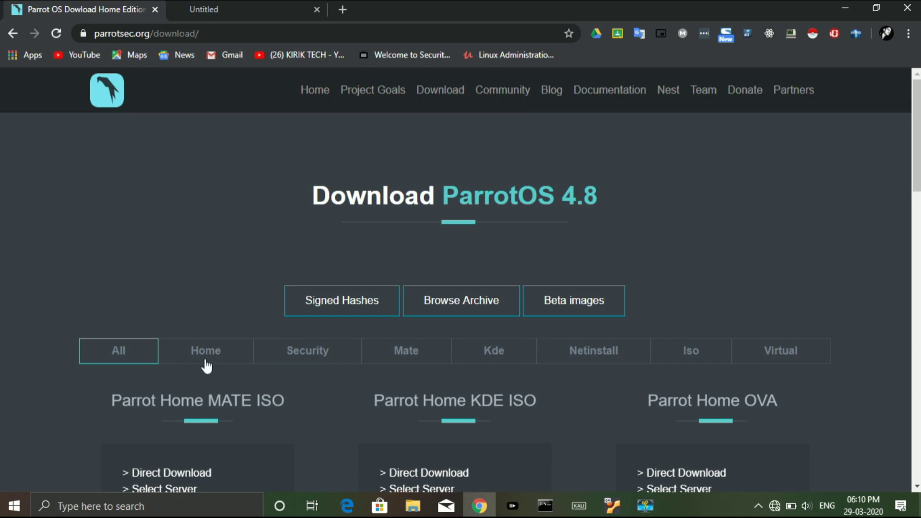
pyautogui.scroll(-6, 300, 399)
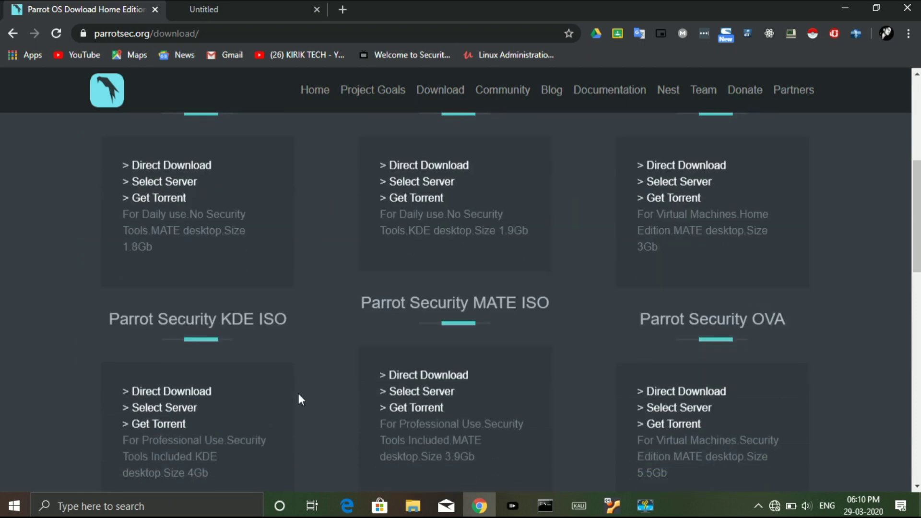
pyautogui.scroll(6, 298, 396)
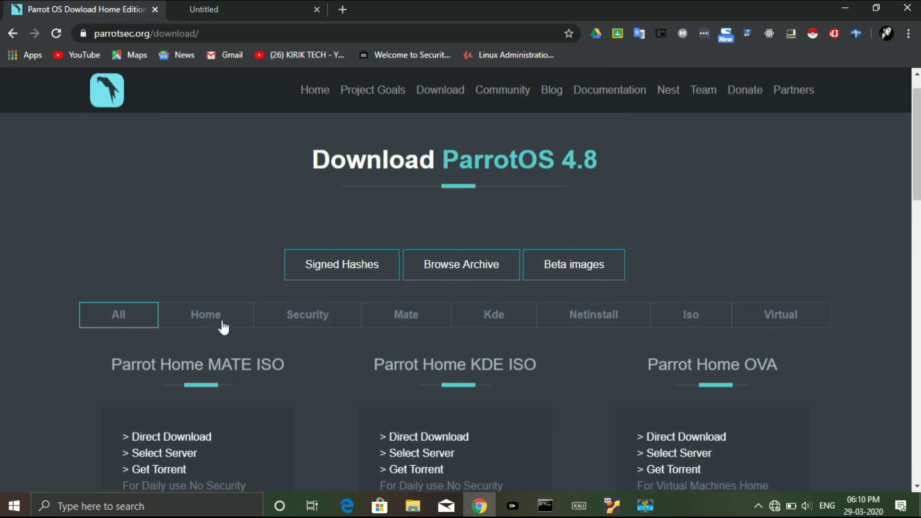
pyautogui.click(222, 324)
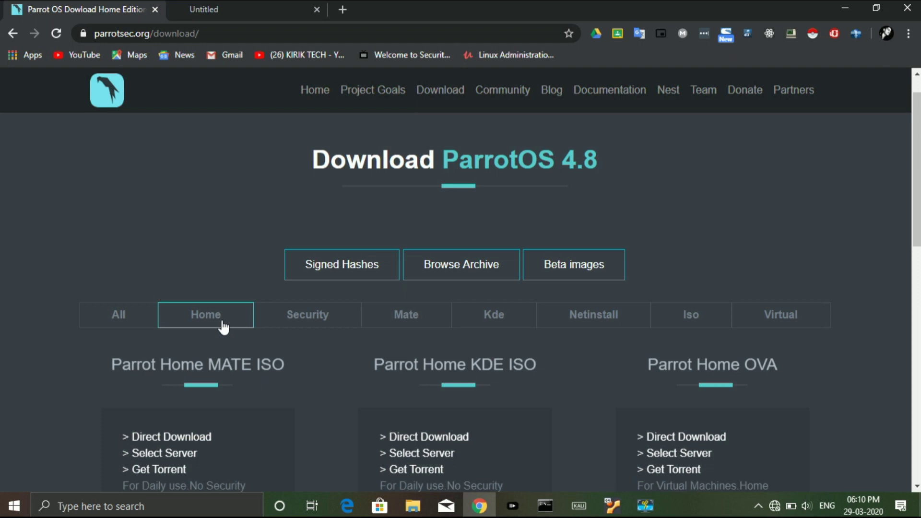
# Filter the ParrotOS 4.8 download page to show only the Security editions
pyautogui.scroll(-2, 223, 328)
pyautogui.click(279, 237)
pyautogui.click(249, 242)
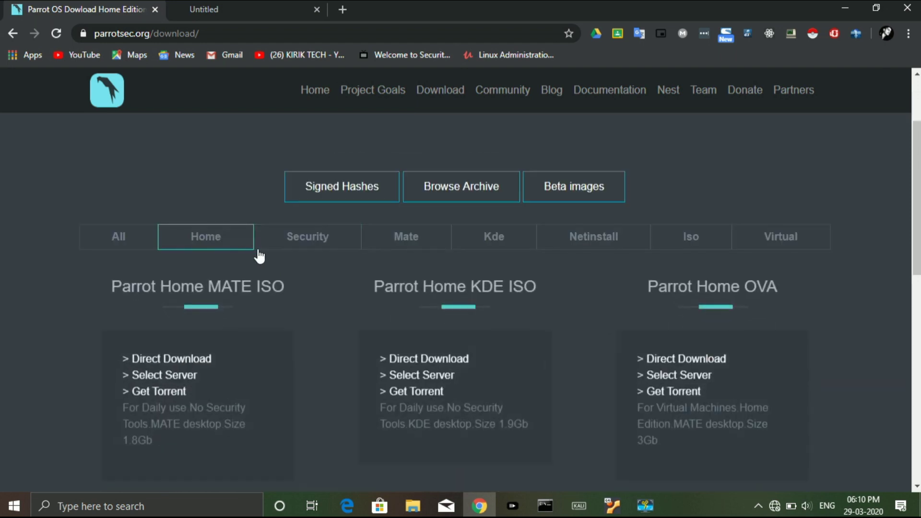
pyautogui.click(327, 236)
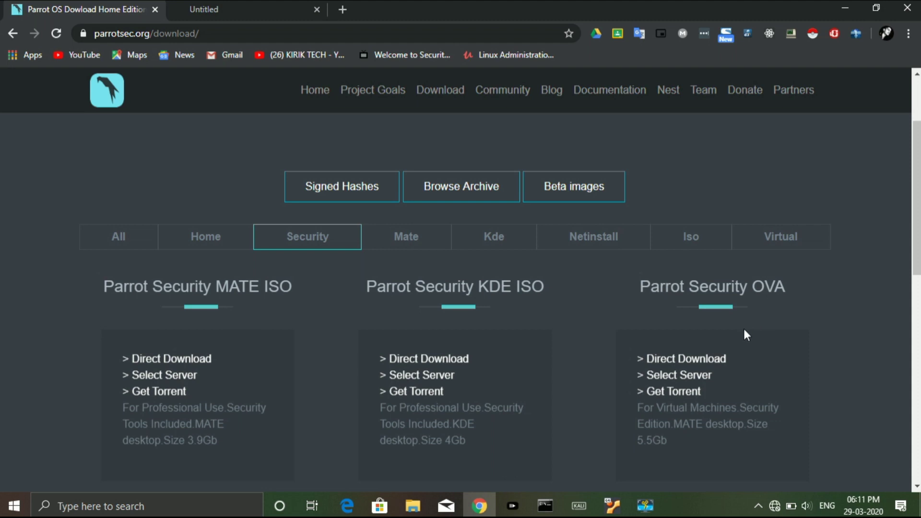
# Start the direct download of the Parrot Security MATE ISO
pyautogui.scroll(-3, 745, 331)
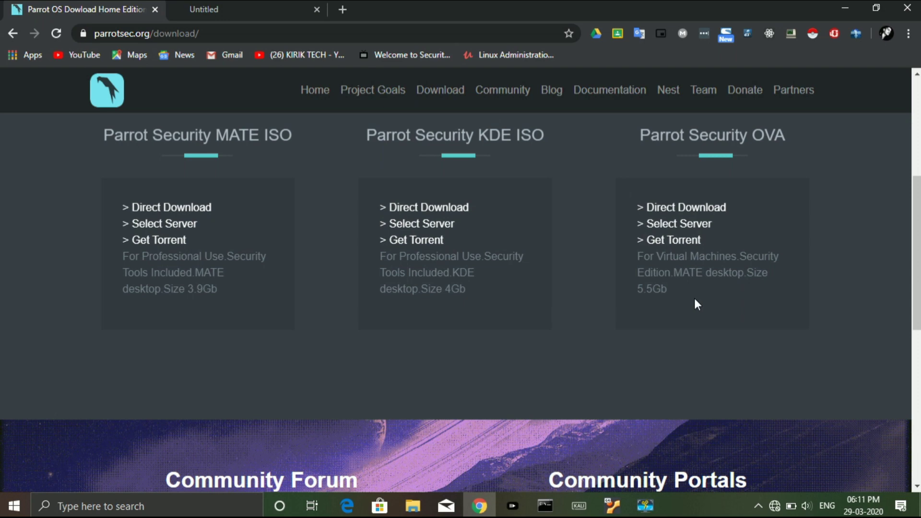
pyautogui.scroll(4, 697, 305)
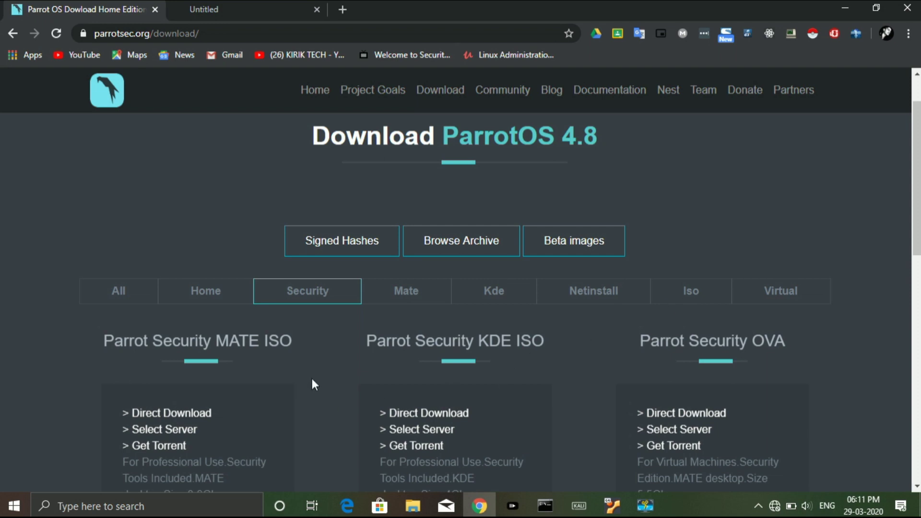
pyautogui.scroll(-2, 311, 379)
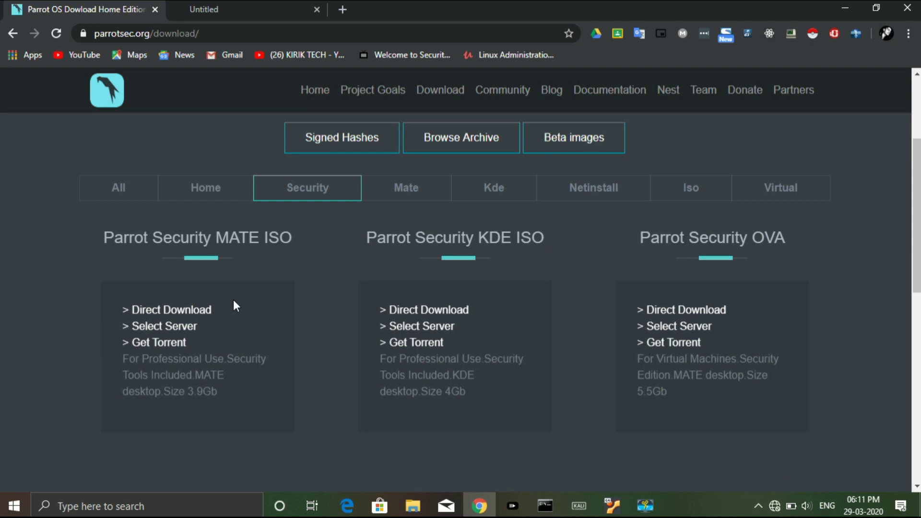
pyautogui.click(199, 311)
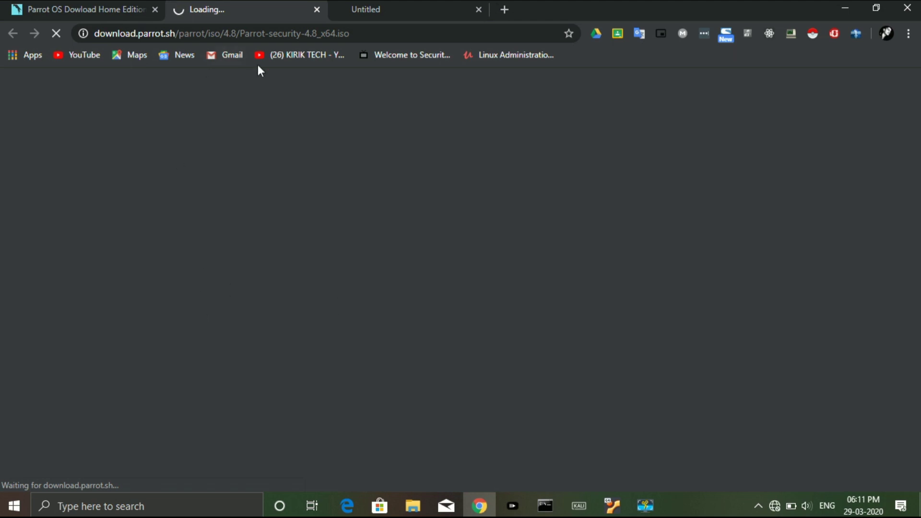
# Launch VirtualBox from the desktop and start a new virtual machine named 'parrot'
pyautogui.click(846, 8)
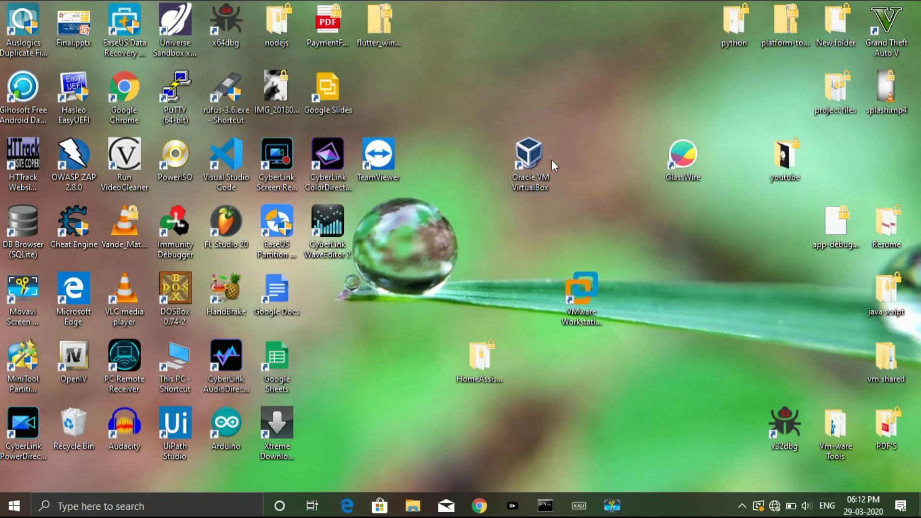
pyautogui.doubleClick(531, 163)
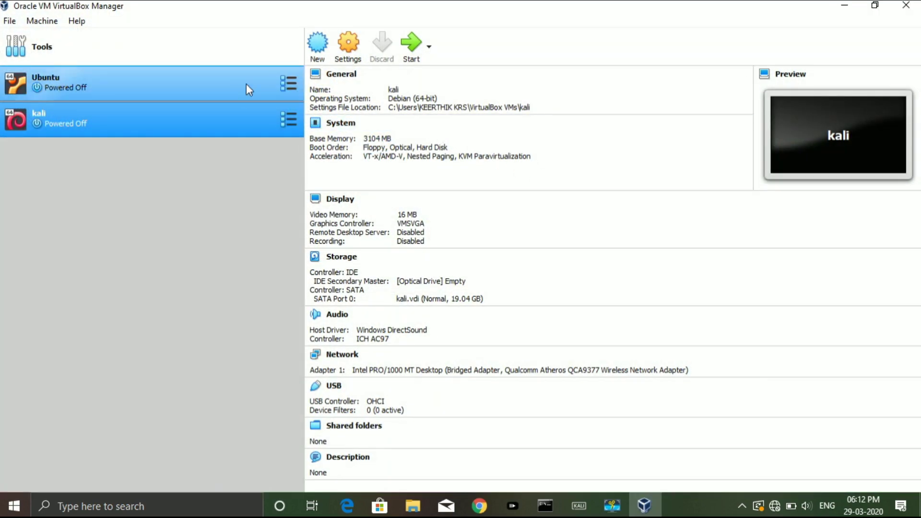
pyautogui.click(318, 48)
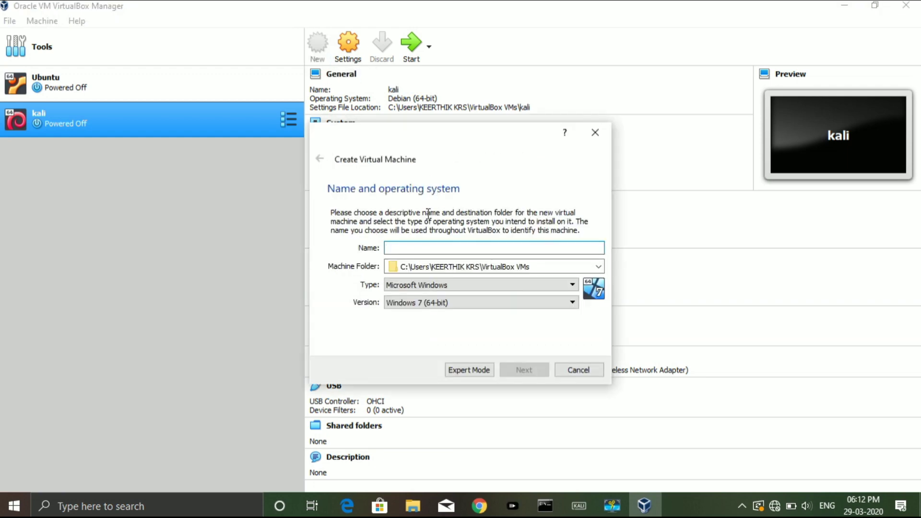
pyautogui.write('parrot')
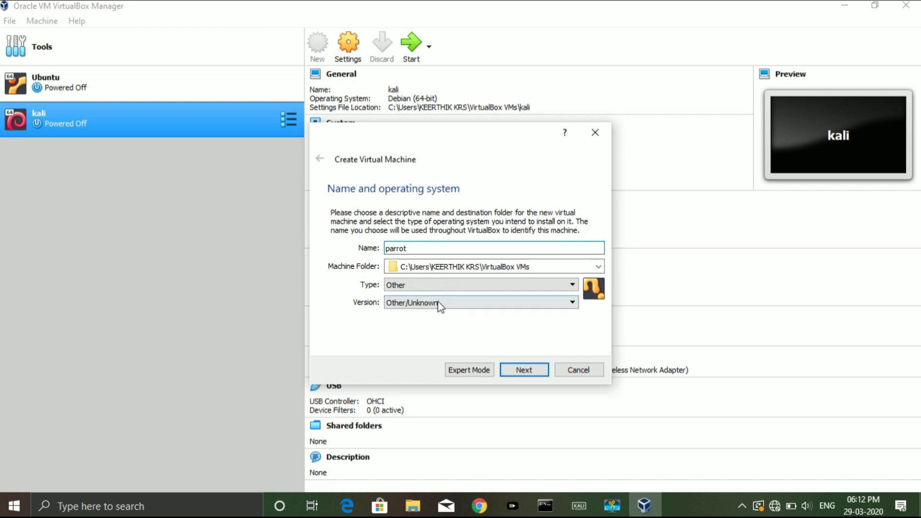
# Set the VM type to Linux, version Ubuntu (64-bit), and continue
pyautogui.click(453, 286)
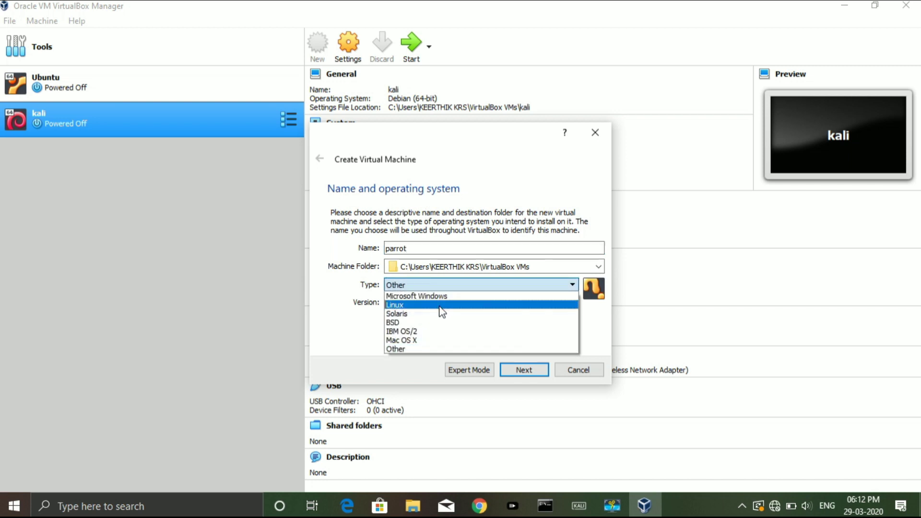
pyautogui.click(440, 306)
pyautogui.click(446, 303)
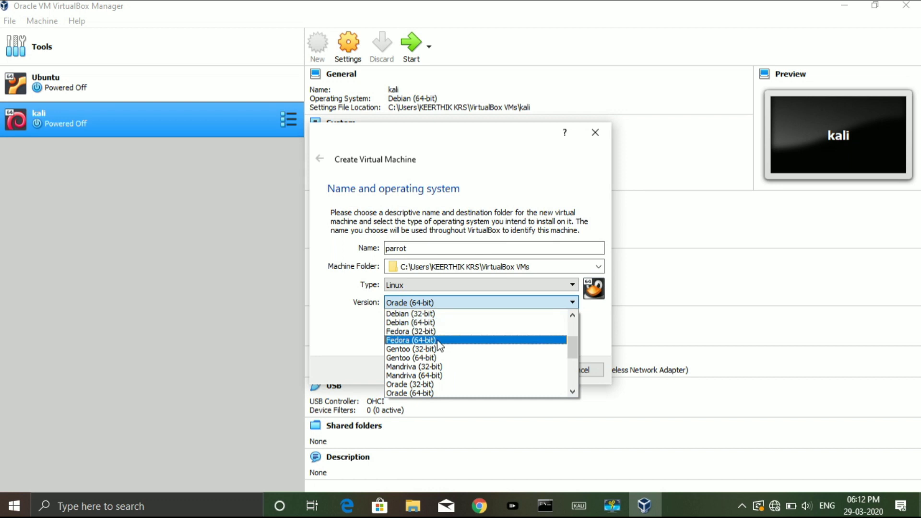
pyautogui.scroll(-4, 437, 344)
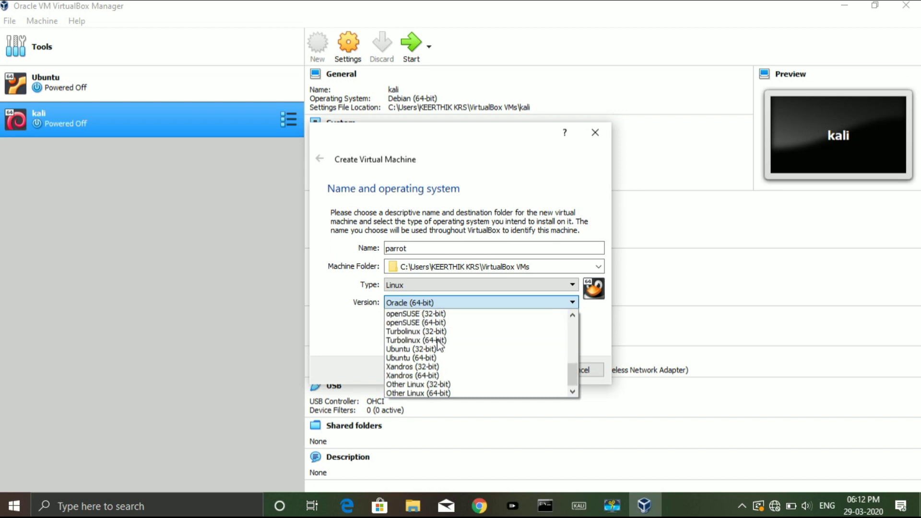
pyautogui.scroll(7, 438, 345)
pyautogui.scroll(-5, 440, 344)
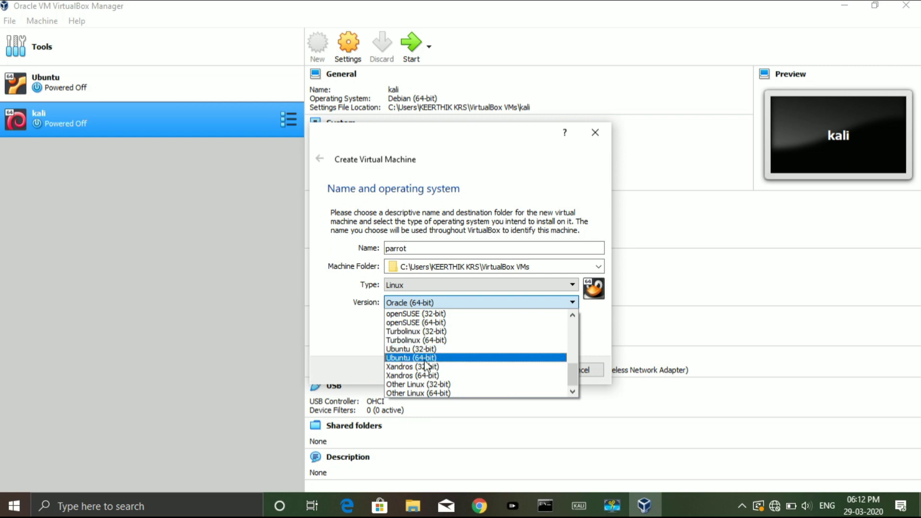
pyautogui.click(430, 359)
pyautogui.click(521, 373)
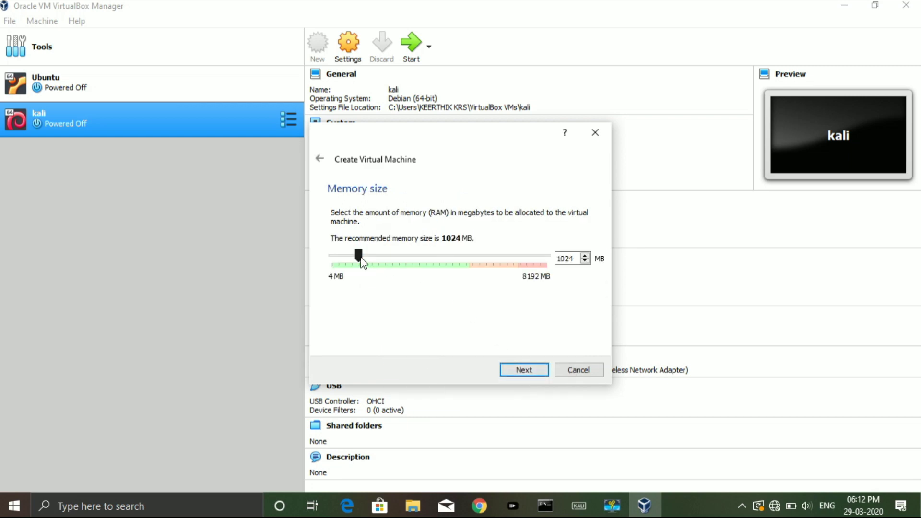
# Give the VM 3310 MB memory and a new dynamically allocated VDI hard disk
pyautogui.moveTo(378, 259); pyautogui.dragTo(420, 262)
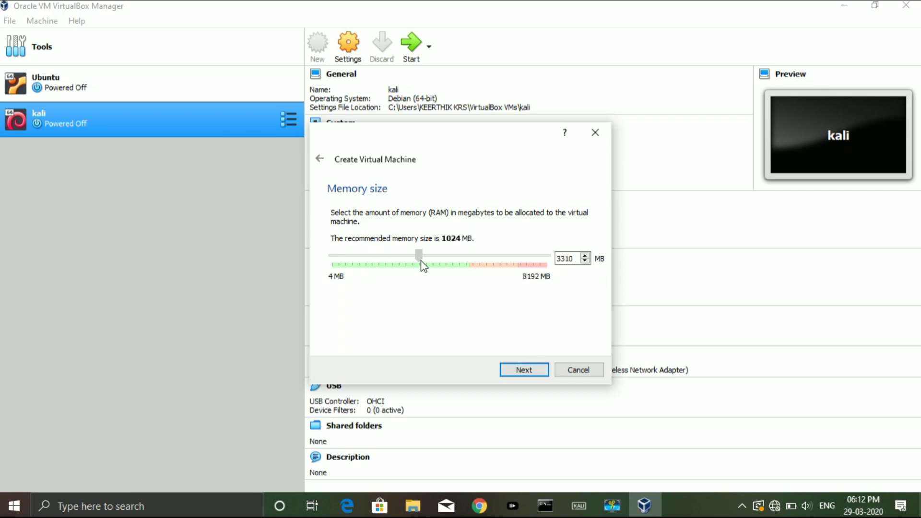
pyautogui.click(532, 374)
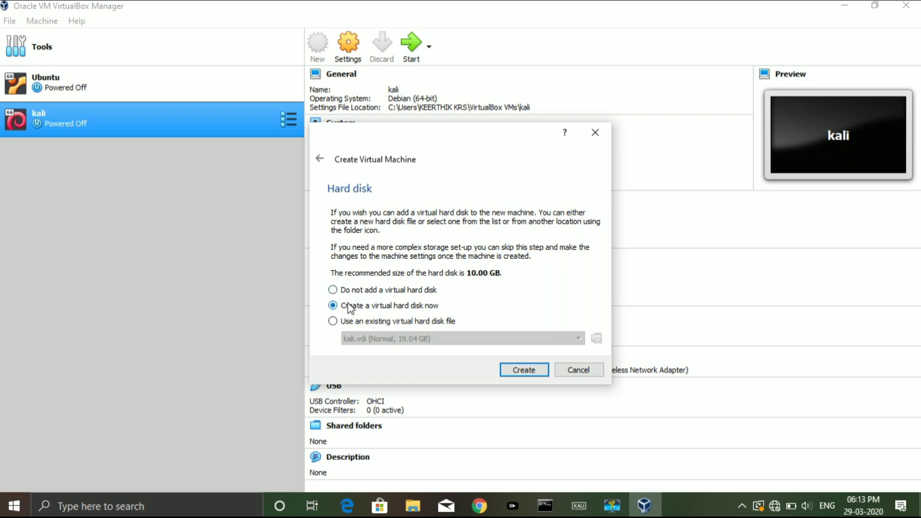
pyautogui.click(541, 370)
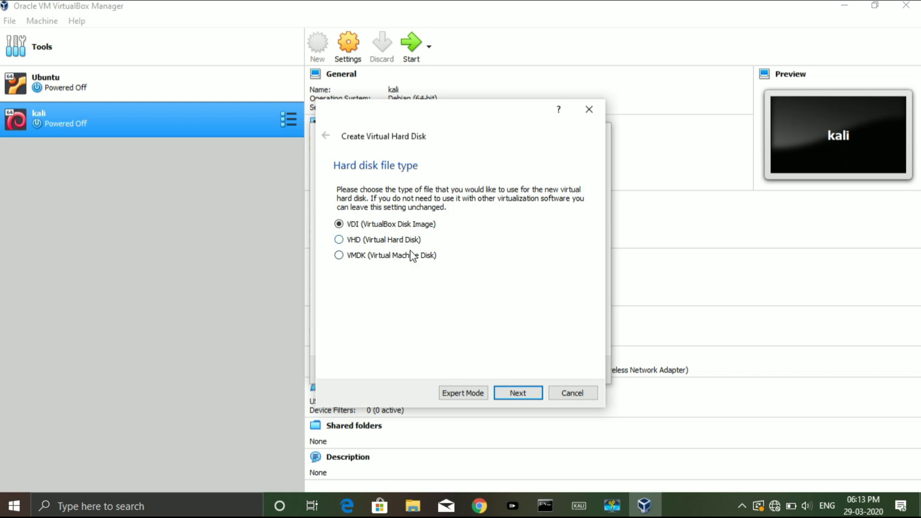
pyautogui.click(520, 398)
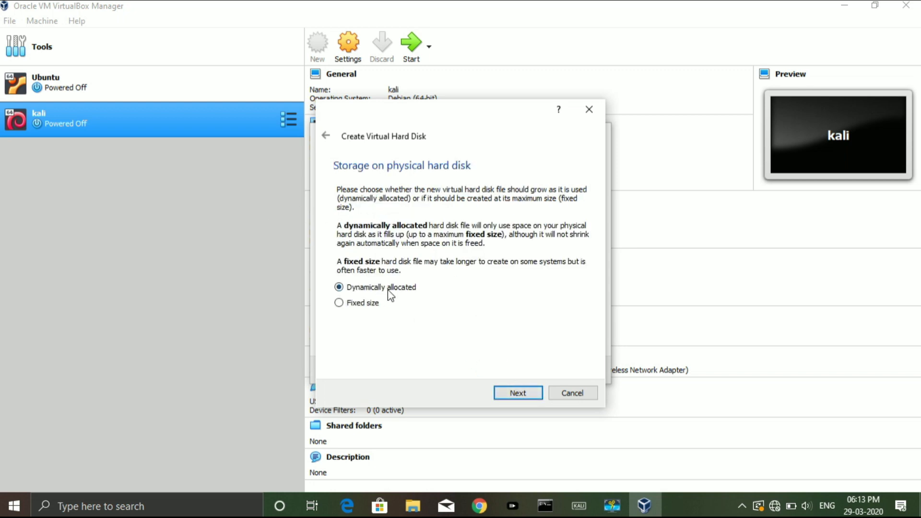
pyautogui.click(518, 393)
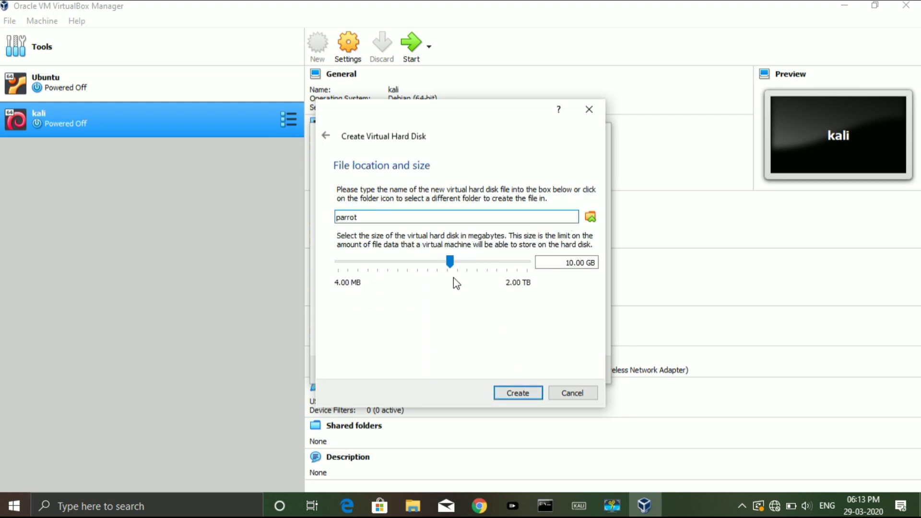
# Size the disk to 20.13 GB, save it as parrot.vdi, and create the VM
pyautogui.moveTo(451, 262); pyautogui.dragTo(461, 262)
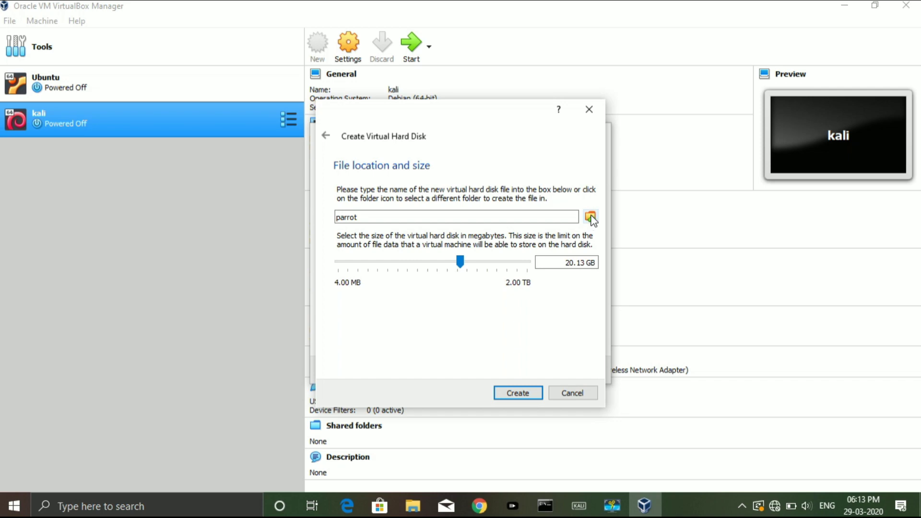
pyautogui.click(591, 218)
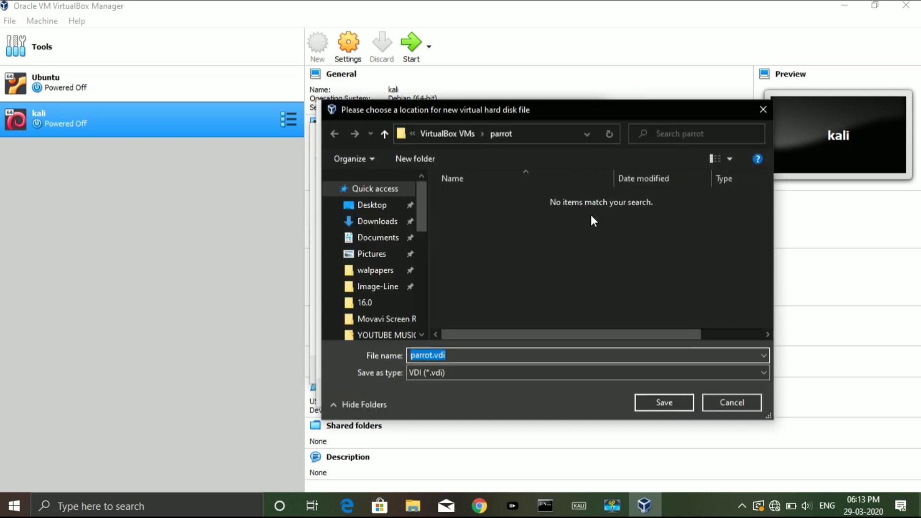
pyautogui.click(650, 399)
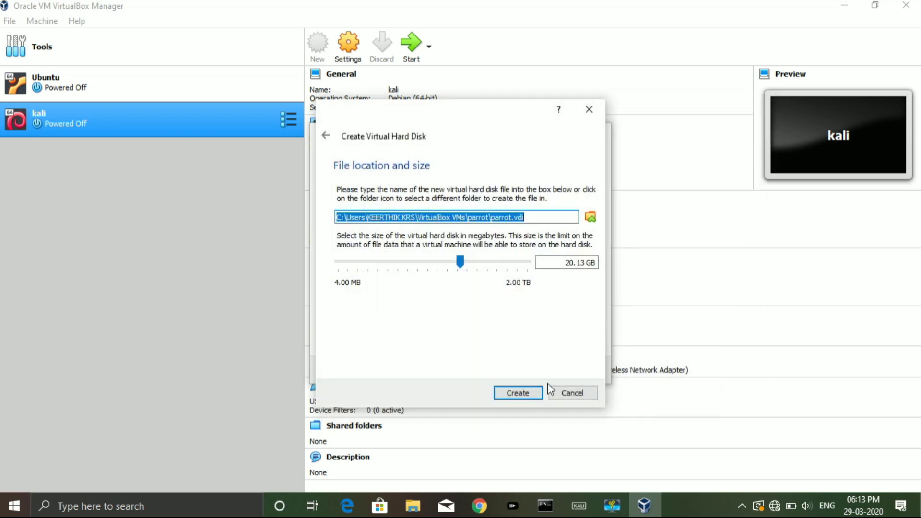
pyautogui.click(531, 397)
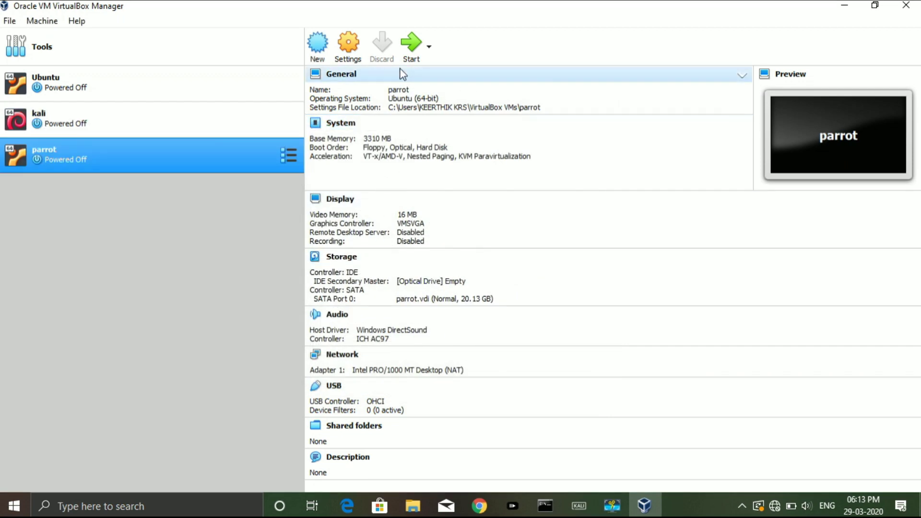
# Start the parrot VM with Parrot-security-4.7_x64.iso selected as the start-up disk
pyautogui.click(412, 51)
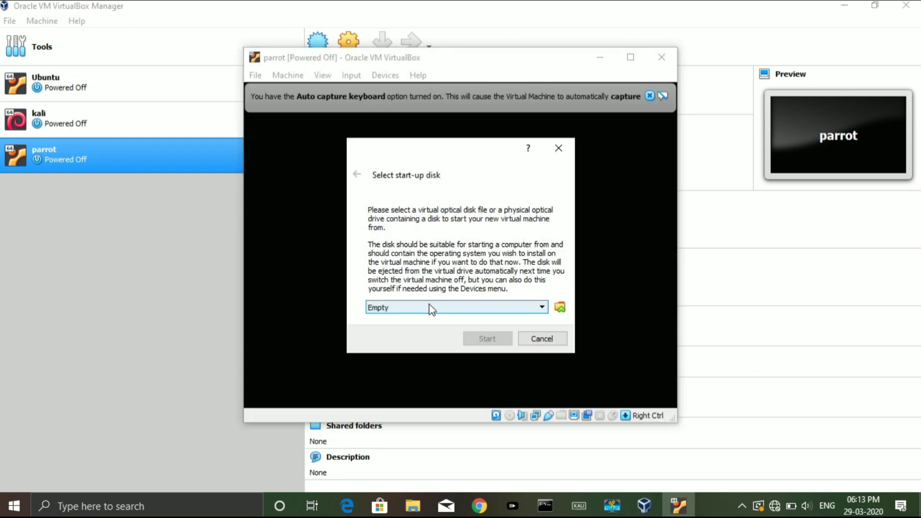
pyautogui.click(561, 309)
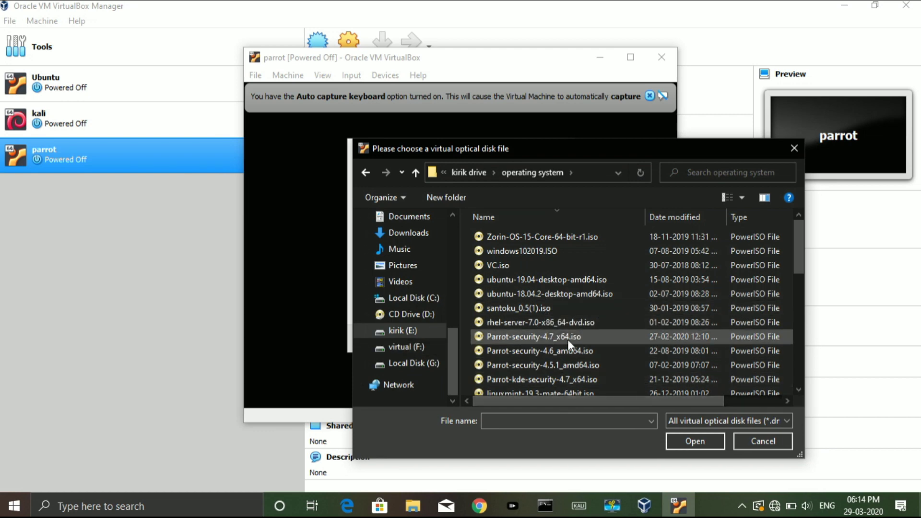
pyautogui.click(568, 339)
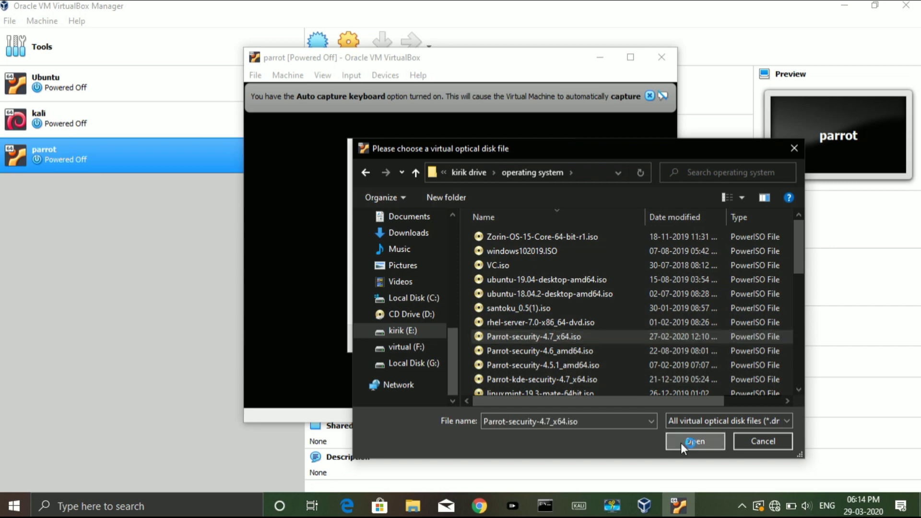
pyautogui.click(680, 442)
pyautogui.click(488, 339)
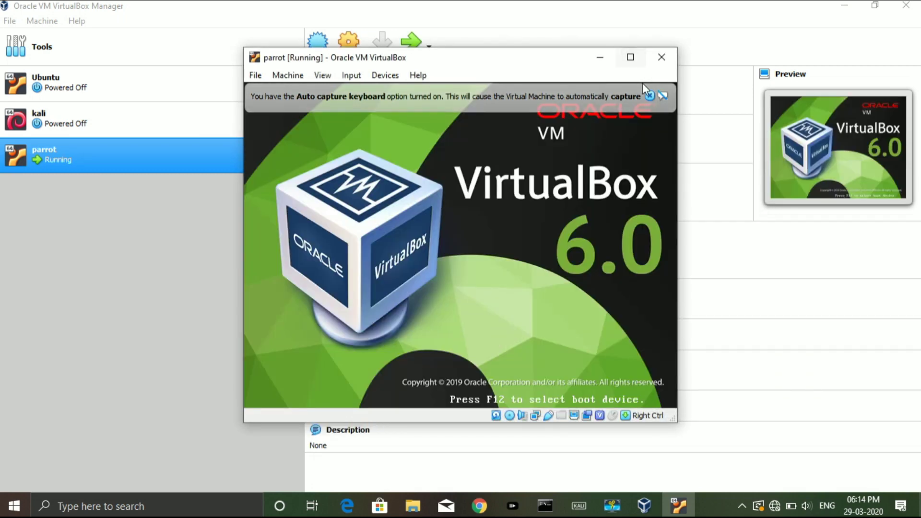
# From the Parrot boot menu's Install submenu, boot the Install with GTK GUI option
pyautogui.click(650, 95)
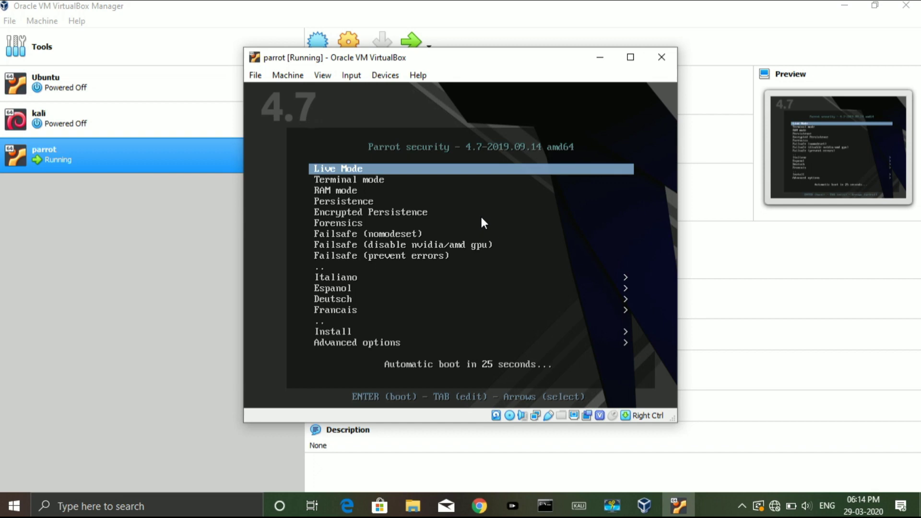
pyautogui.press('Down')
pyautogui.press('Down')
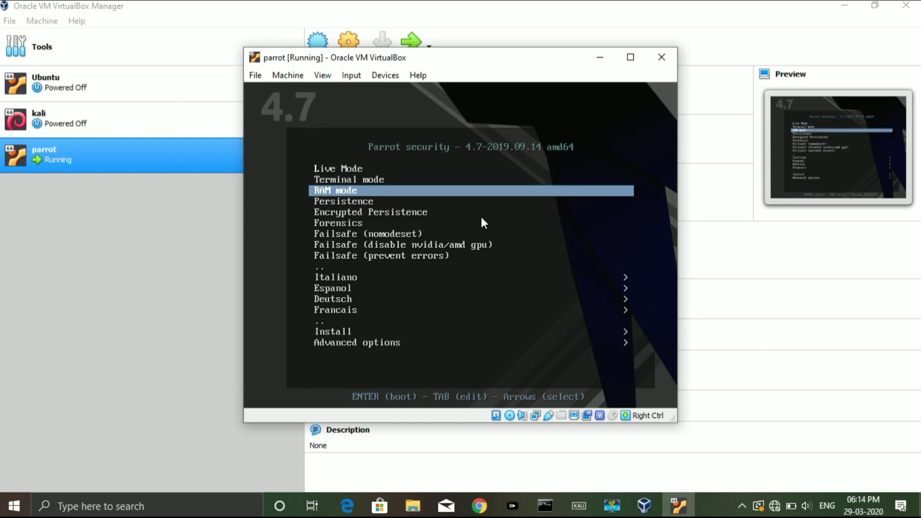
pyautogui.press('Down')
pyautogui.press('Down')
pyautogui.press('Down')
pyautogui.press('Down')
pyautogui.press('Down')
pyautogui.press('Down')
pyautogui.press('Down')
pyautogui.press('Down')
pyautogui.press('Down')
pyautogui.press('Down')
pyautogui.press('Down')
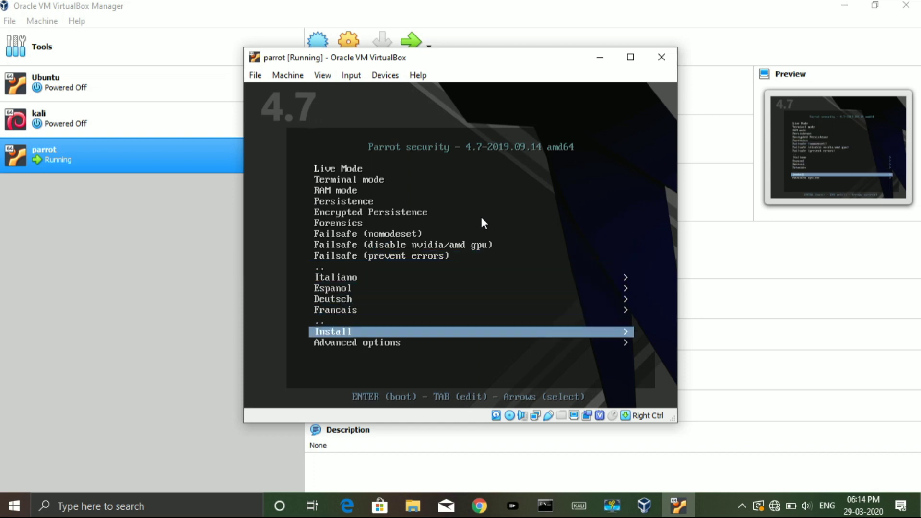
pyautogui.press('Return')
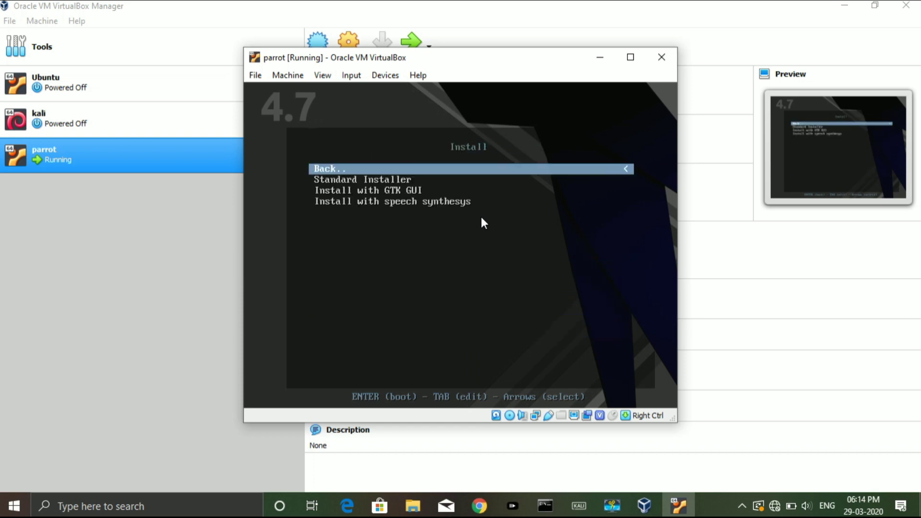
pyautogui.press('Down')
pyautogui.press('Down')
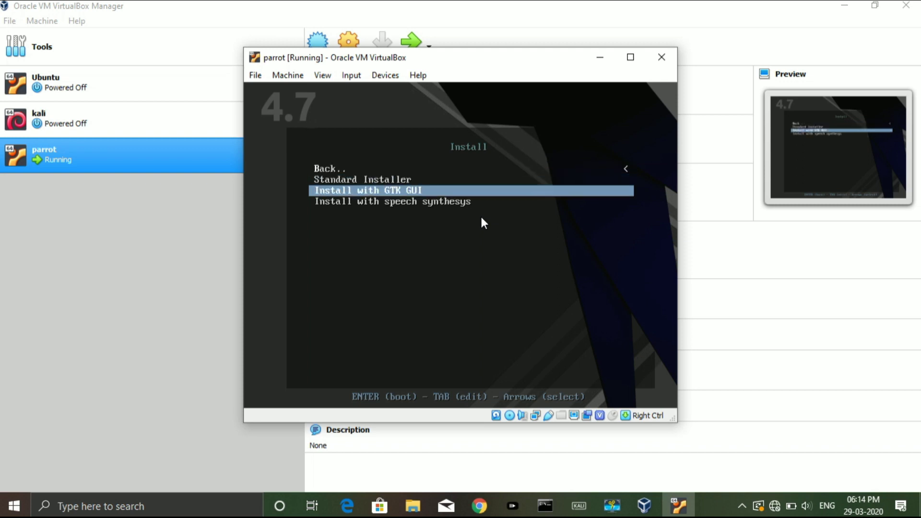
pyautogui.press('Return')
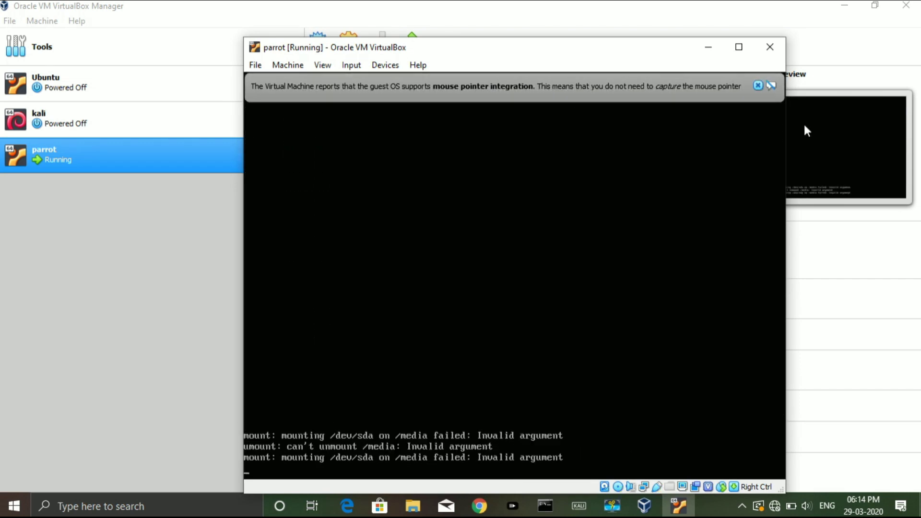
# Choose English language, India location and the American English keyboard layout
pyautogui.click(759, 87)
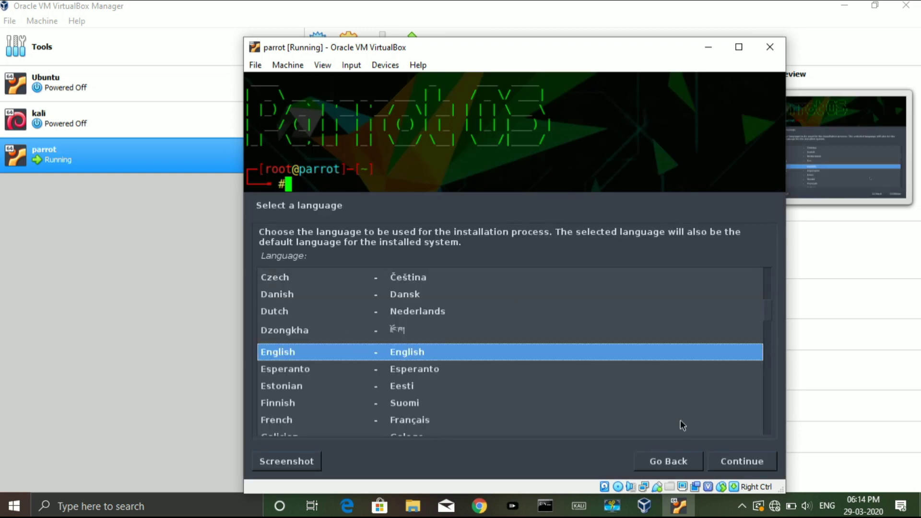
pyautogui.click(739, 456)
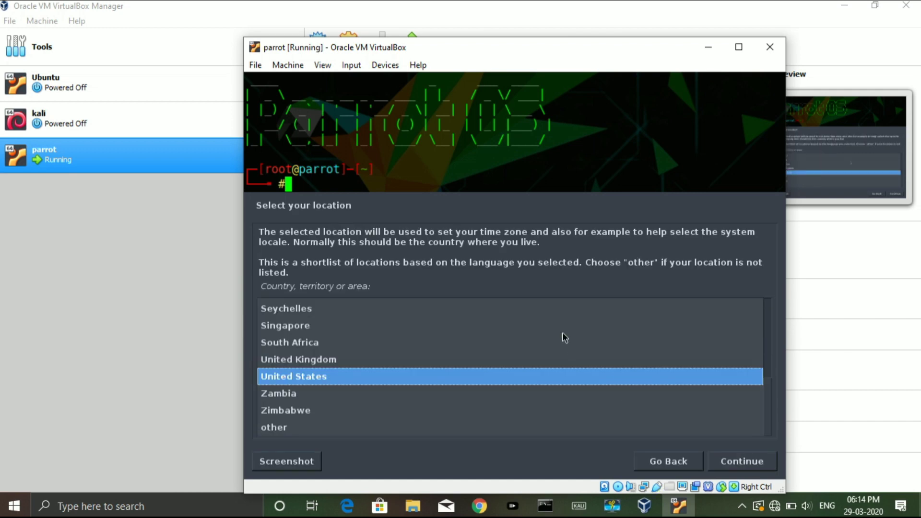
pyautogui.write('i')
pyautogui.click(743, 460)
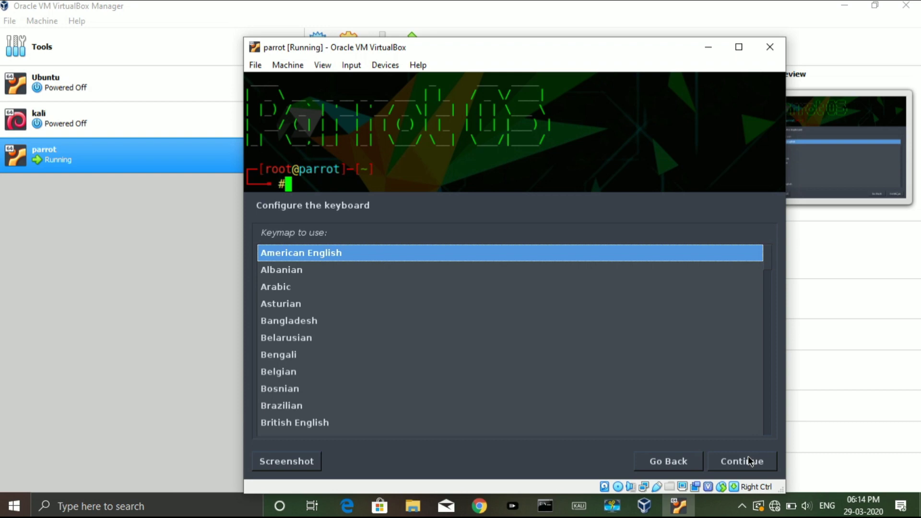
pyautogui.click(750, 461)
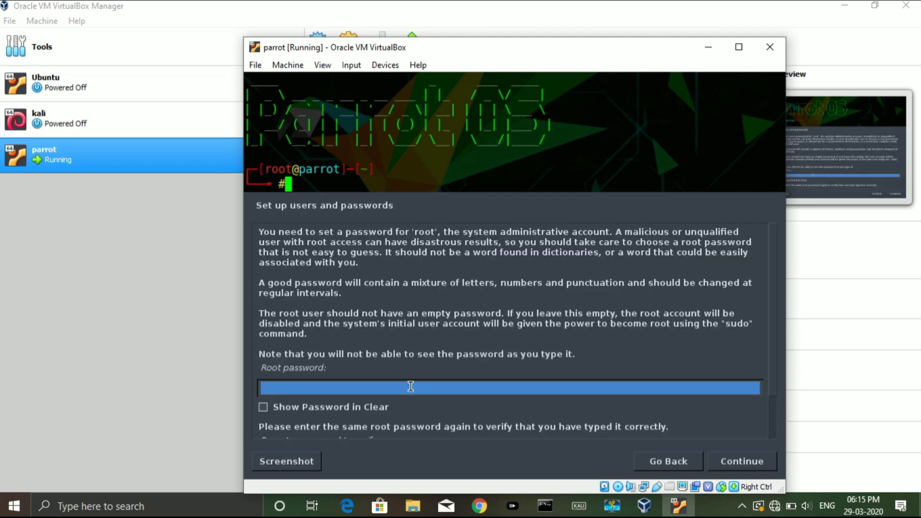
# Set the root password
pyautogui.write('*****')
pyautogui.press('Tab')
pyautogui.press('Tab')
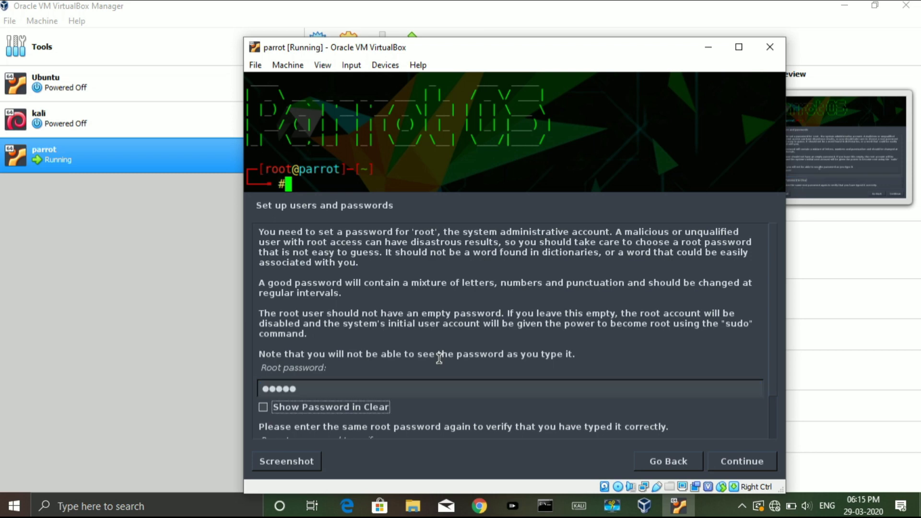
pyautogui.write('*****')
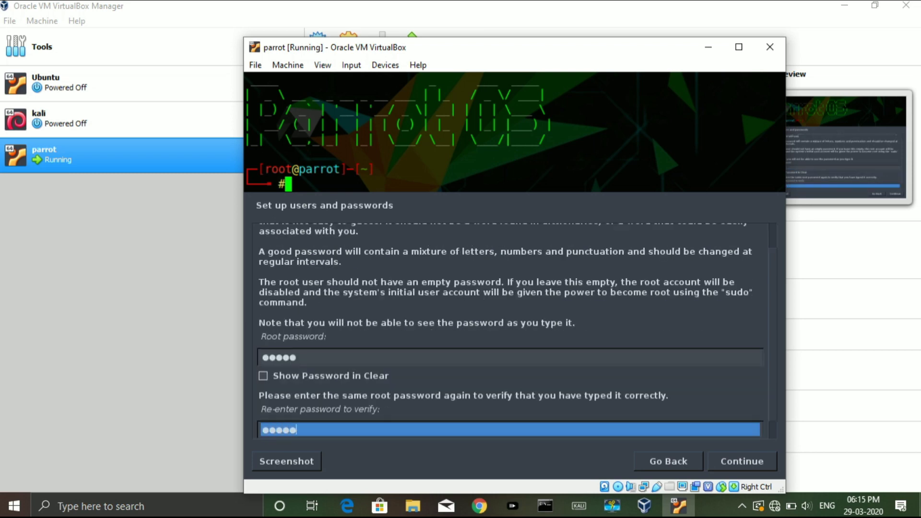
pyautogui.press('Return')
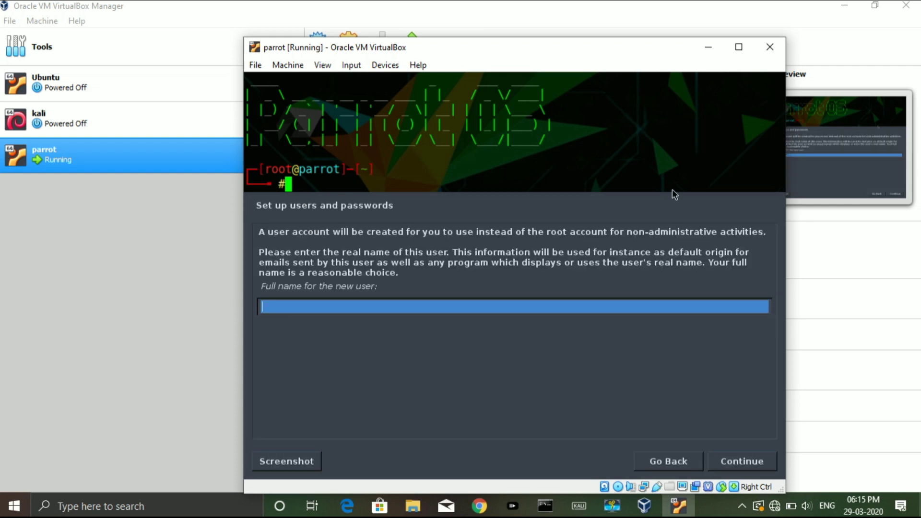
# Create the user account with its full name, suggested username and confirmed password
pyautogui.press('Return')
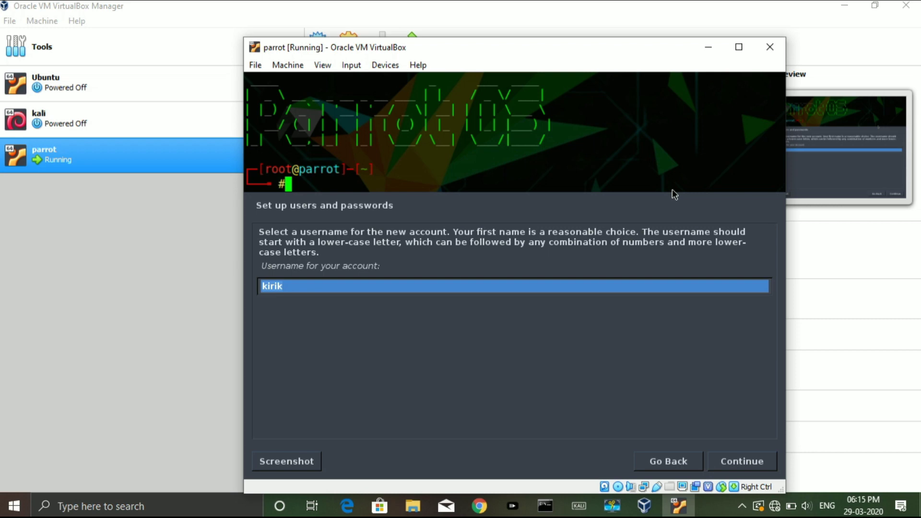
pyautogui.press('Return')
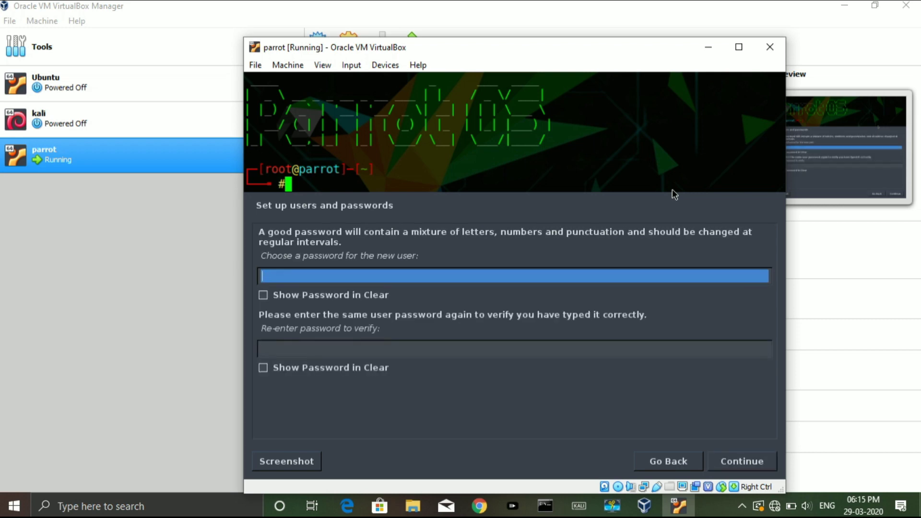
pyautogui.press('Tab')
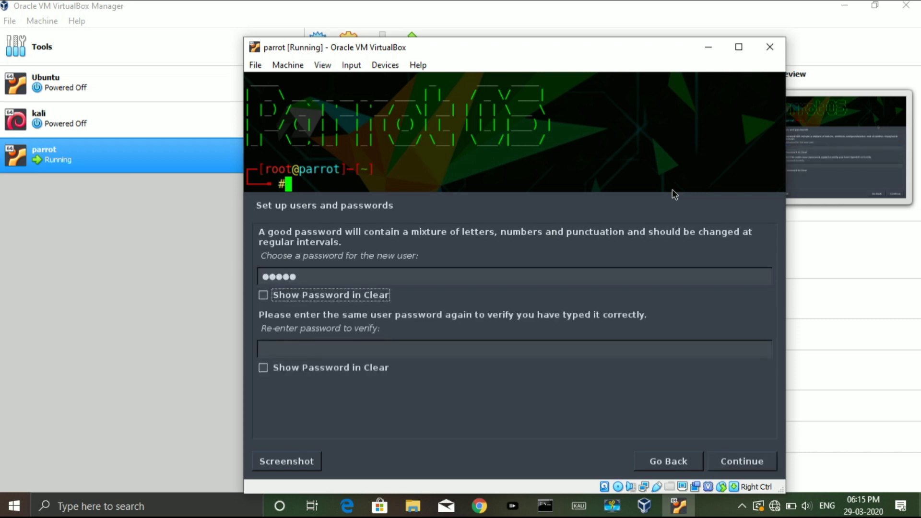
pyautogui.press('Tab')
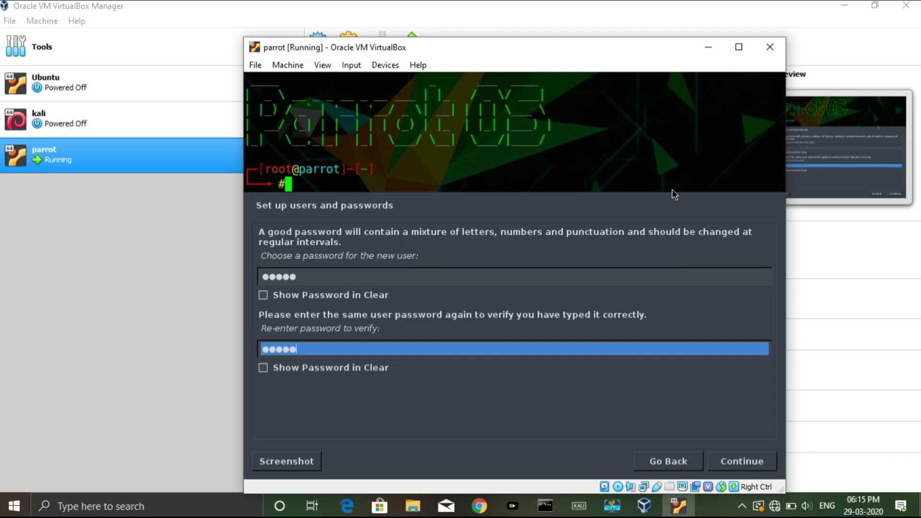
pyautogui.press('Return')
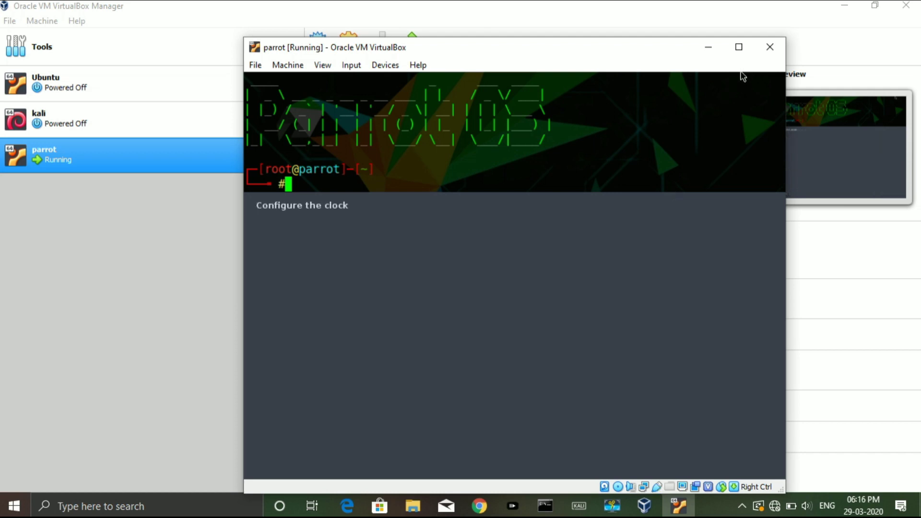
# Maximize the VM and guide-partition the 21.6 GB VBOX disk with a separate /home partition
pyautogui.click(739, 46)
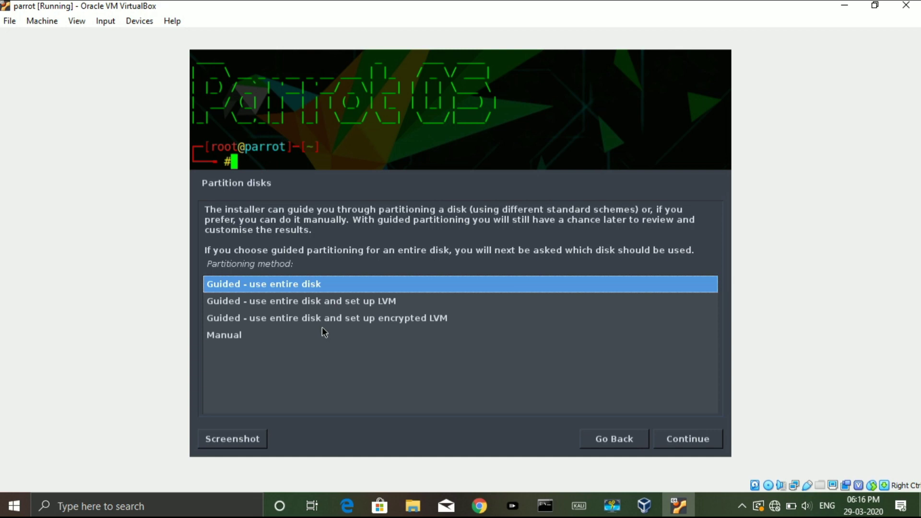
pyautogui.press('Return')
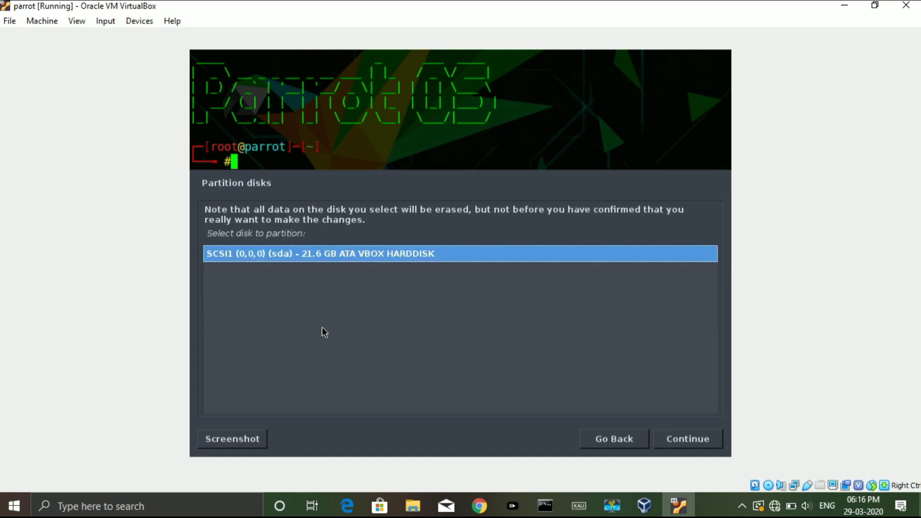
pyautogui.press('Return')
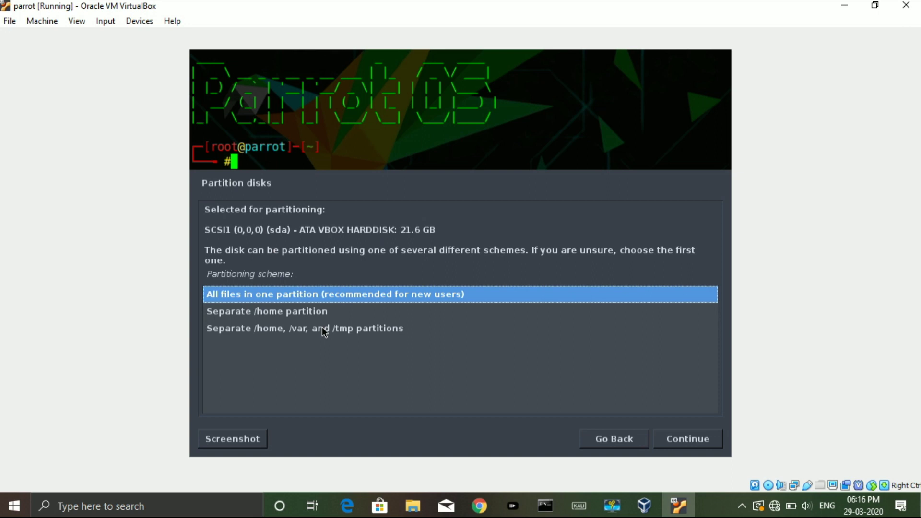
pyautogui.press('Down')
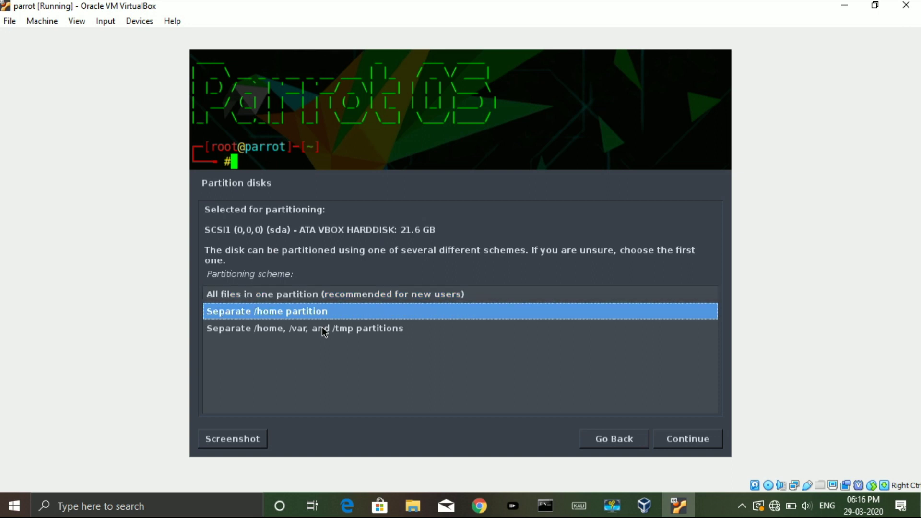
pyautogui.press('Return')
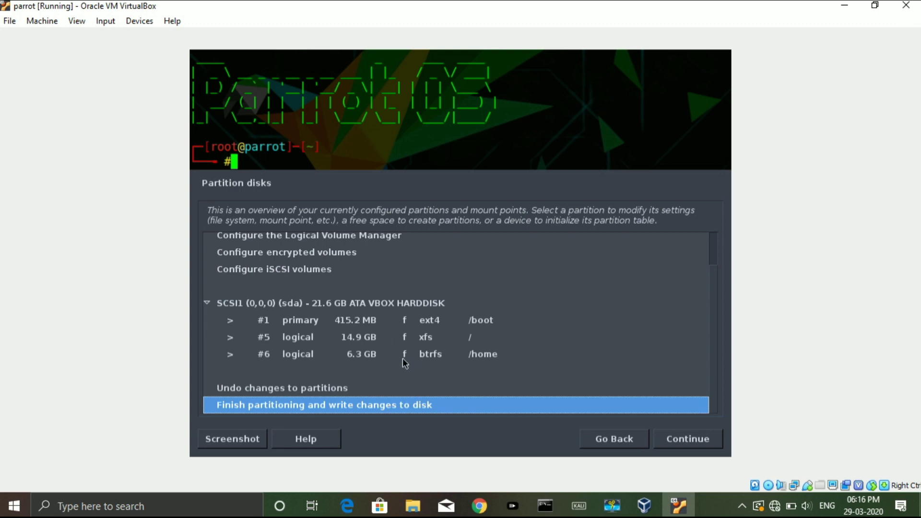
# Finish partitioning without swap space and confirm writing the changes to disk
pyautogui.doubleClick(401, 406)
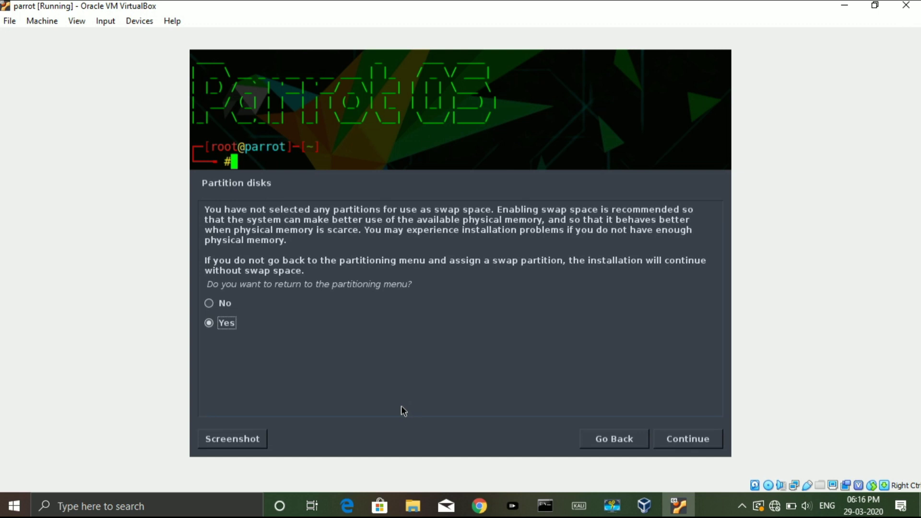
pyautogui.press('Up')
pyautogui.press('Return')
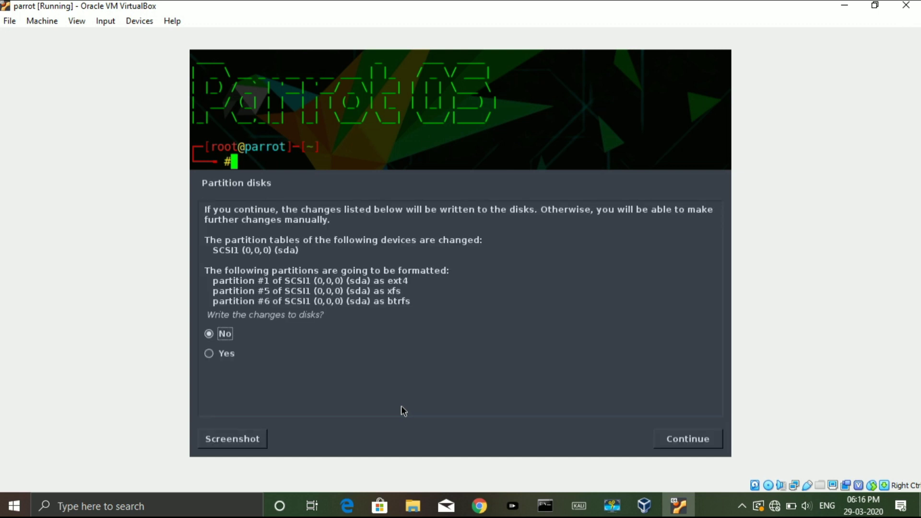
pyautogui.press('Down')
pyautogui.press('Return')
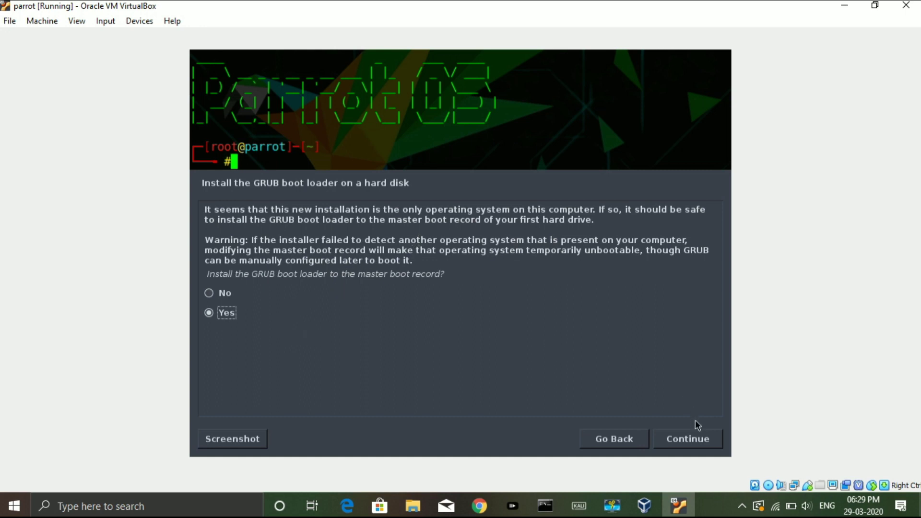
# Install GRUB to the master boot record on /dev/sda and reboot into Parrot
pyautogui.click(689, 440)
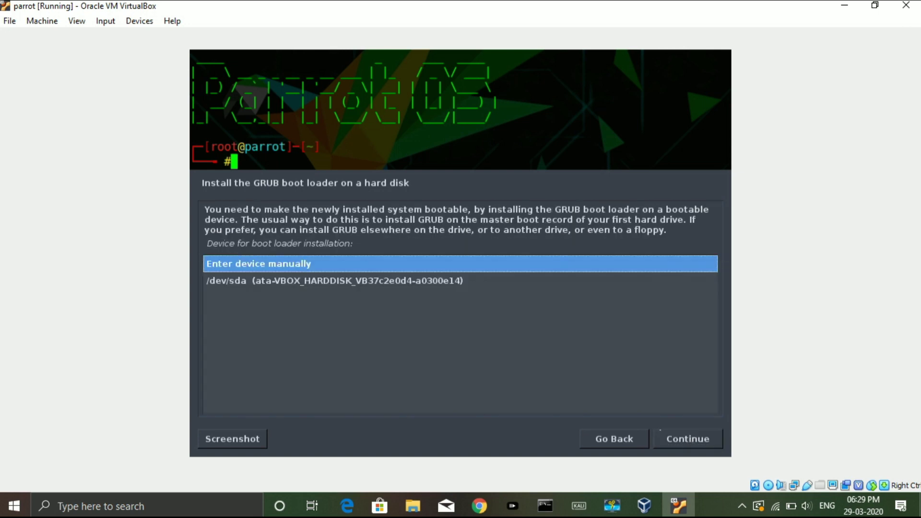
pyautogui.click(468, 289)
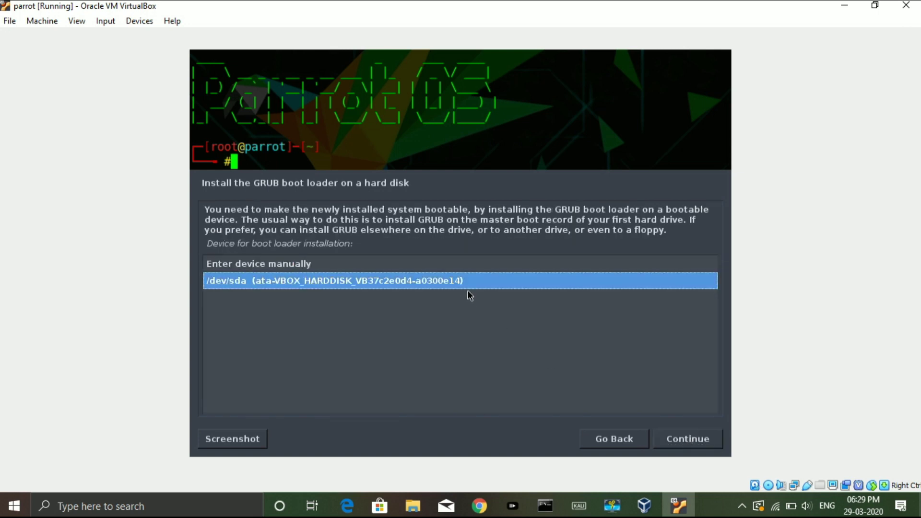
pyautogui.doubleClick(467, 289)
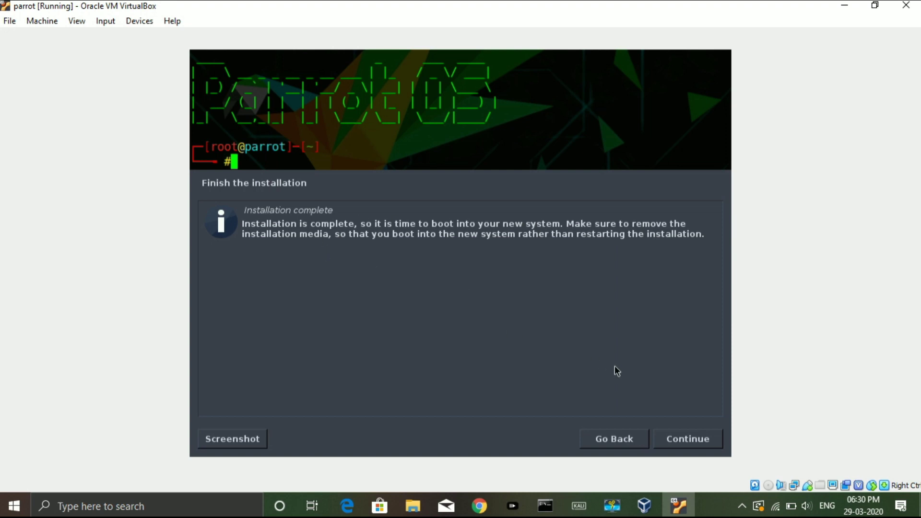
pyautogui.click(673, 438)
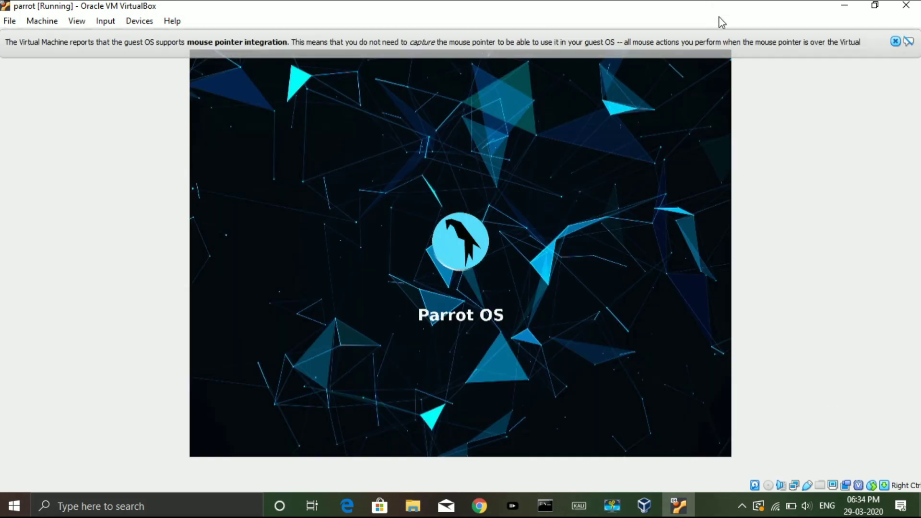
# Log in with the user password and switch the VM to full-screen mode
pyautogui.click(896, 44)
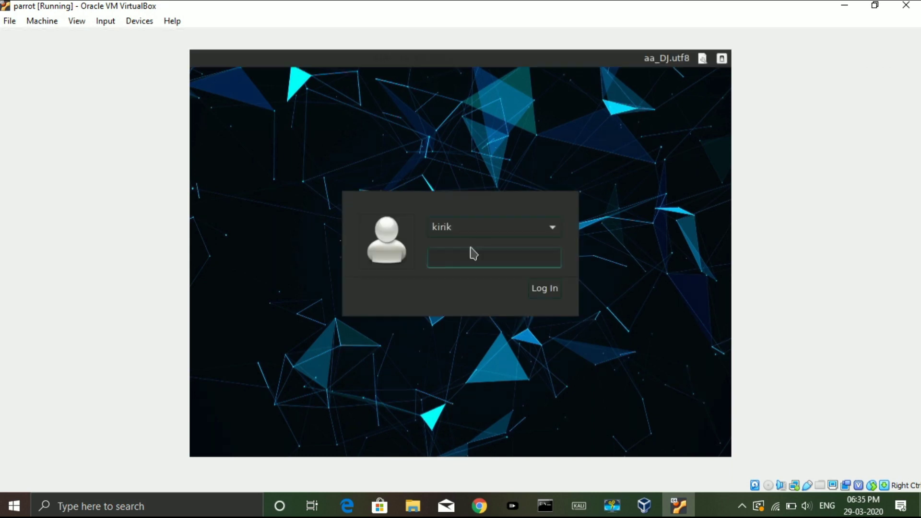
pyautogui.write('*****')
pyautogui.press('Return')
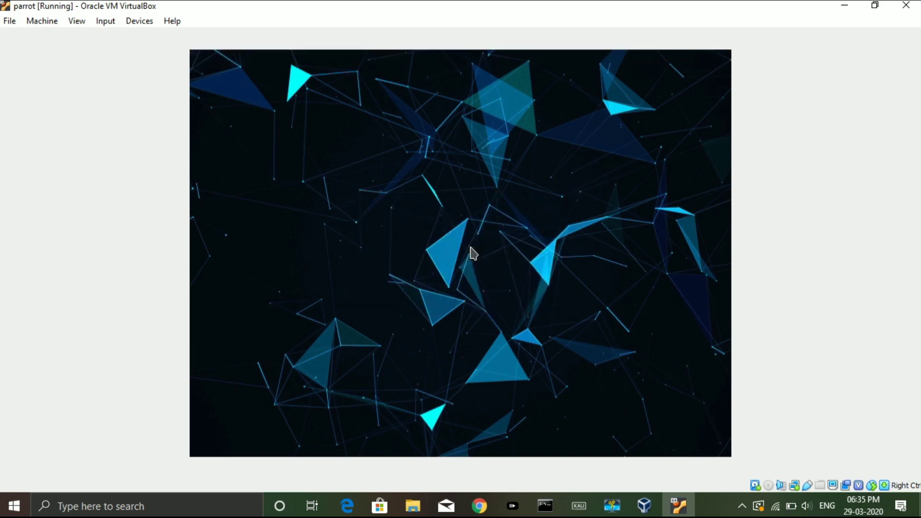
pyautogui.click(82, 22)
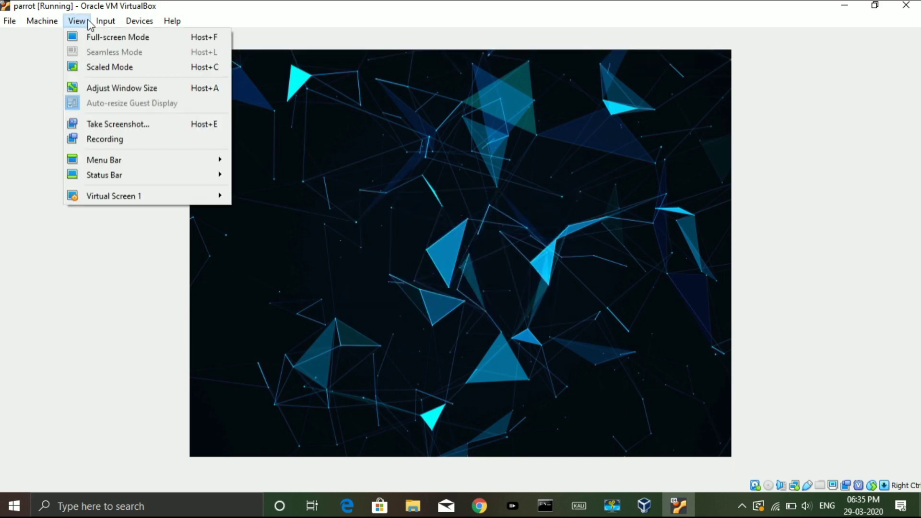
pyautogui.press('Right')
pyautogui.click(77, 34)
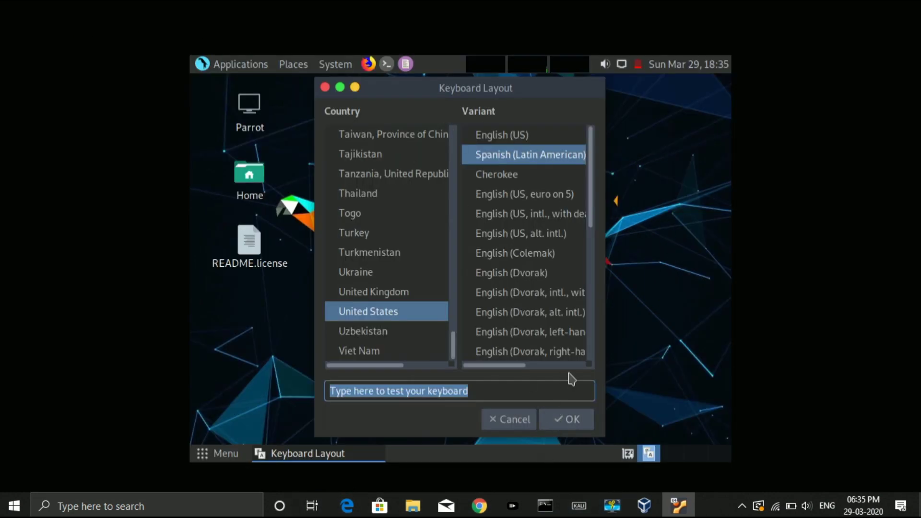
# Confirm the English (US) keyboard layout and decline checking for updates
pyautogui.click(518, 140)
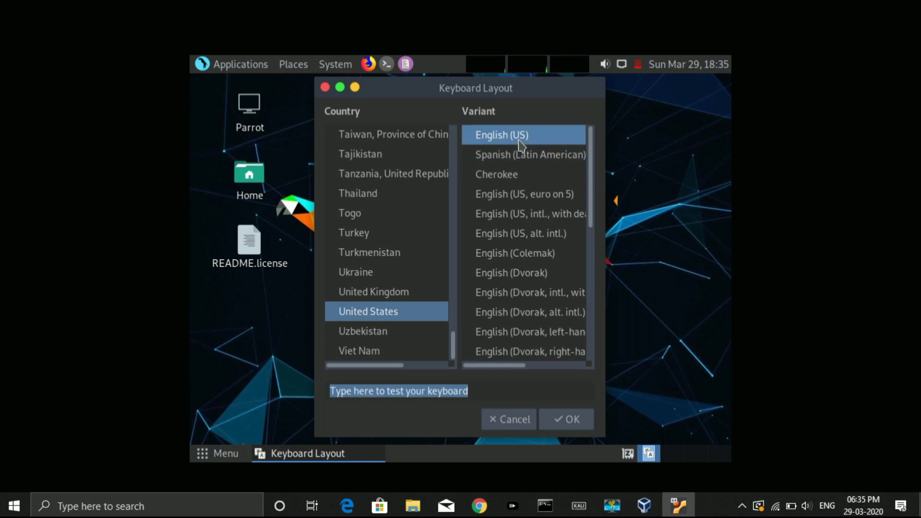
pyautogui.click(570, 421)
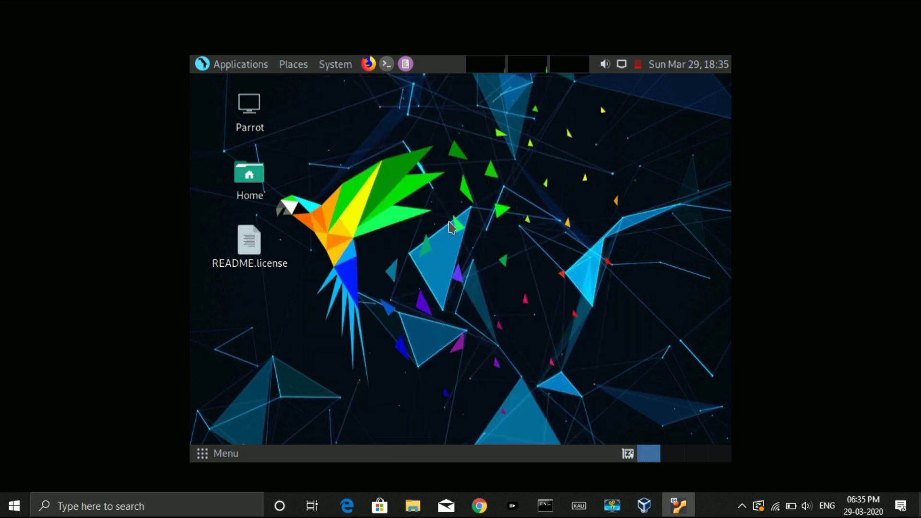
pyautogui.rightClick(366, 129)
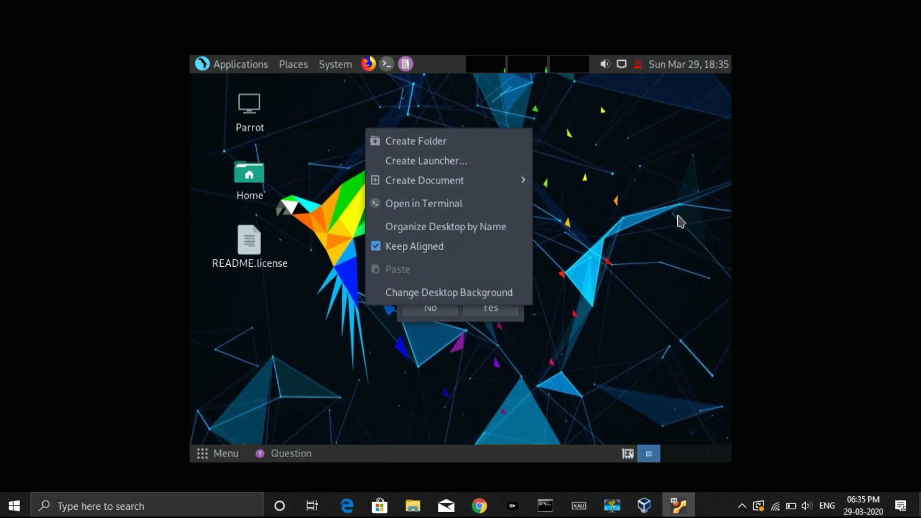
pyautogui.click(680, 221)
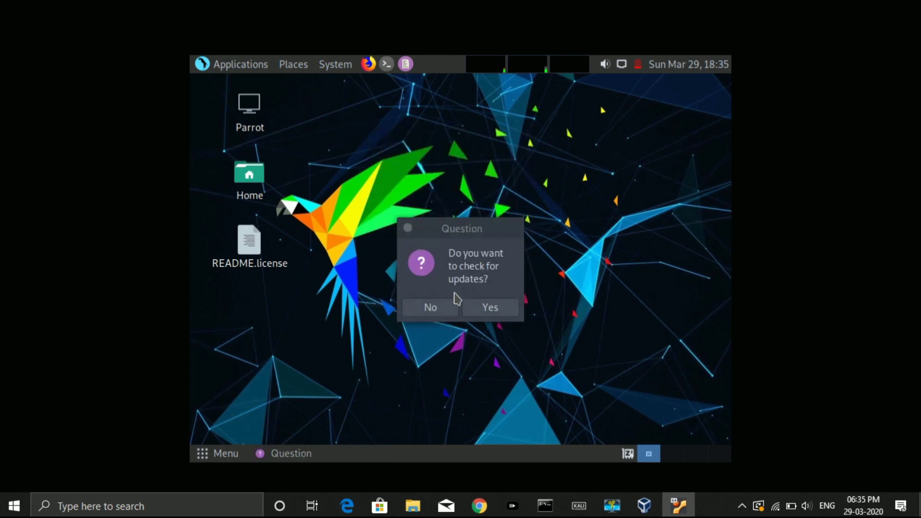
pyautogui.click(430, 307)
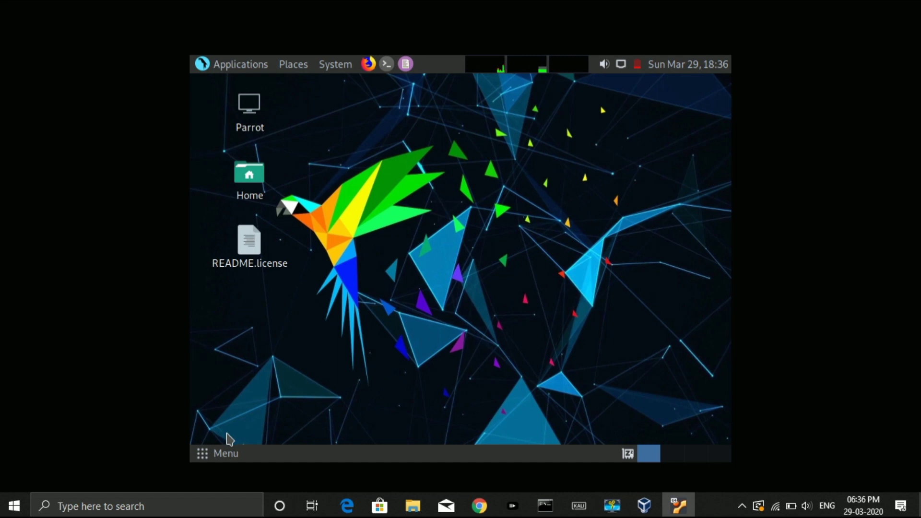
# Set the Parrot guest display to 1360 x 768 in Displays, apply it and keep the configuration
pyautogui.click(205, 461)
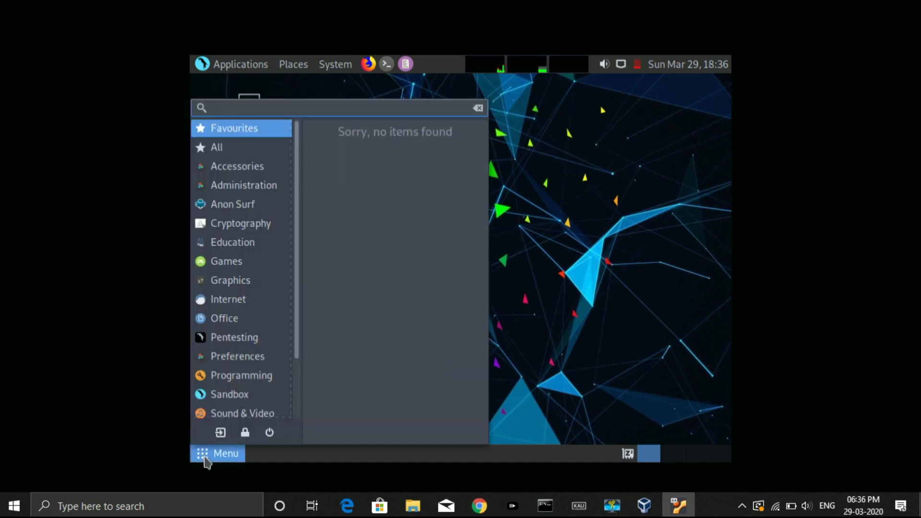
pyautogui.write('disp')
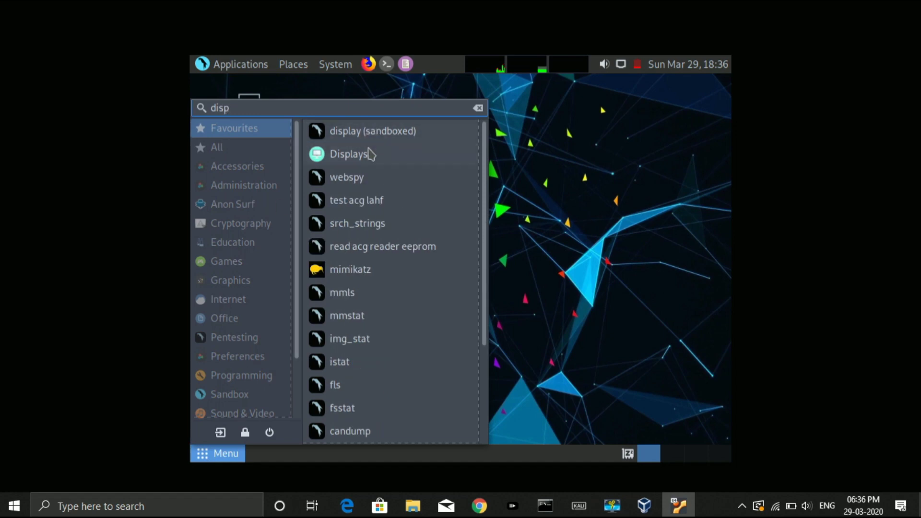
pyautogui.click(368, 154)
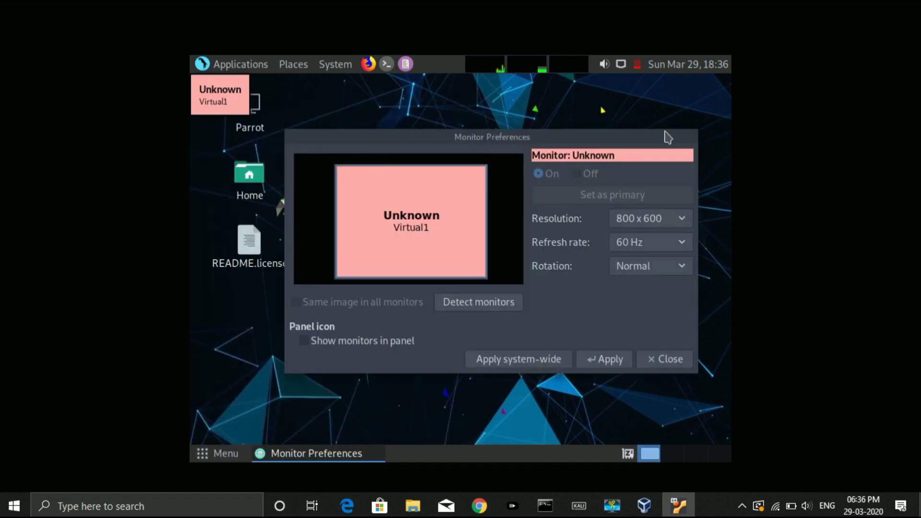
pyautogui.click(673, 218)
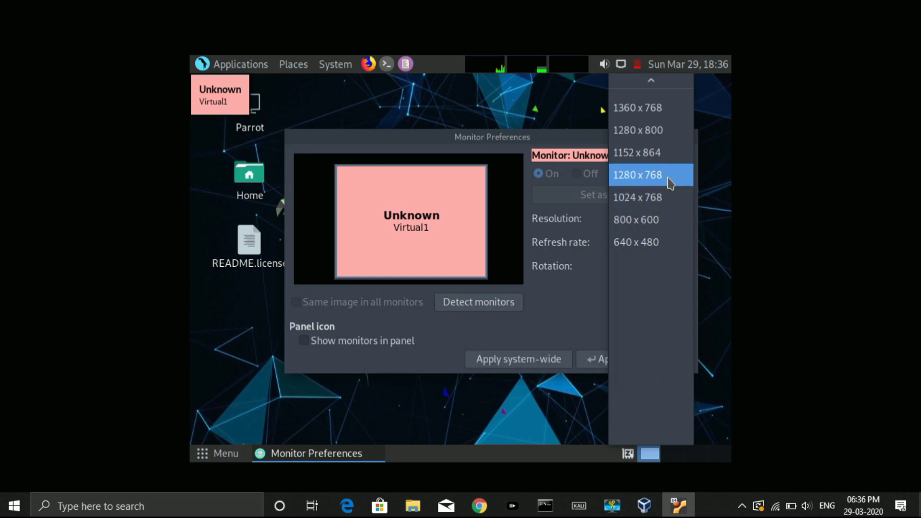
pyautogui.click(660, 114)
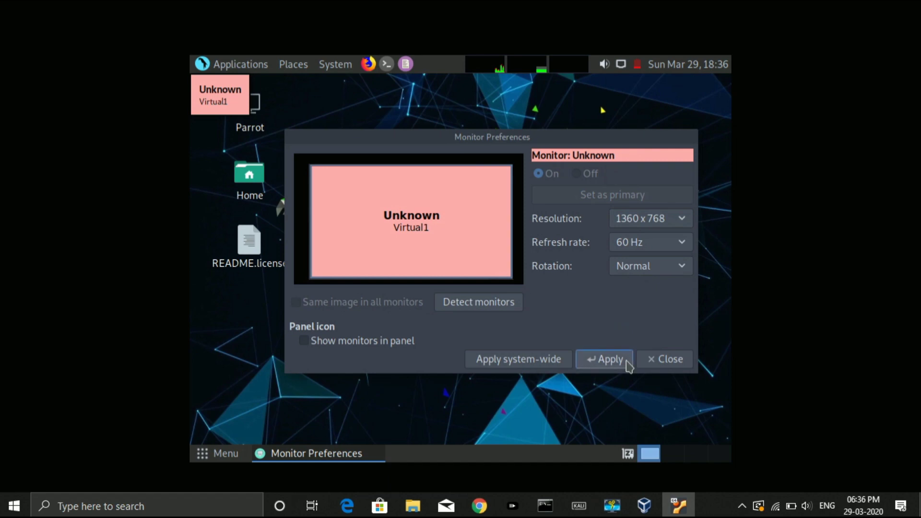
pyautogui.click(624, 362)
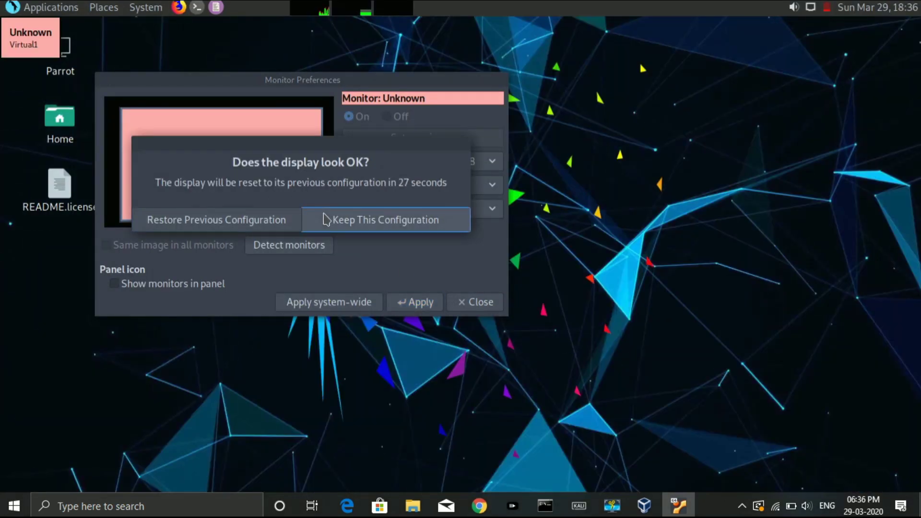
pyautogui.click(326, 219)
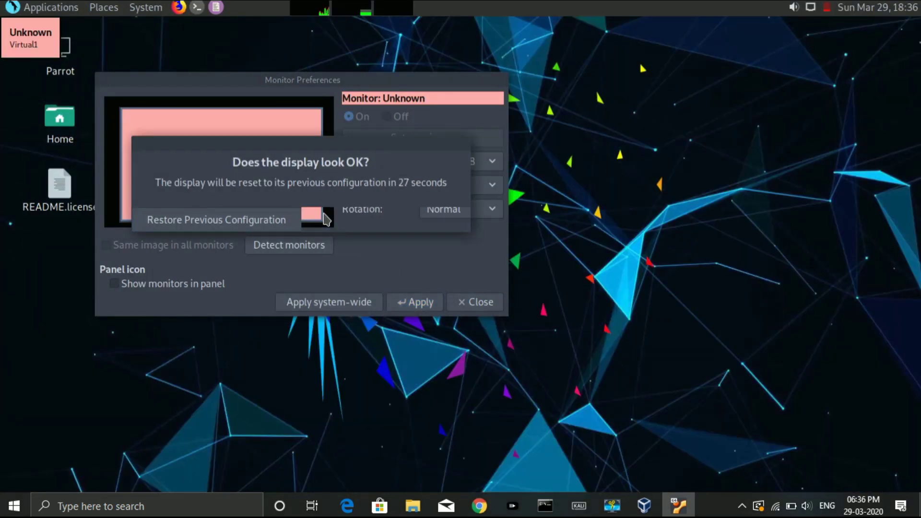
pyautogui.click(475, 304)
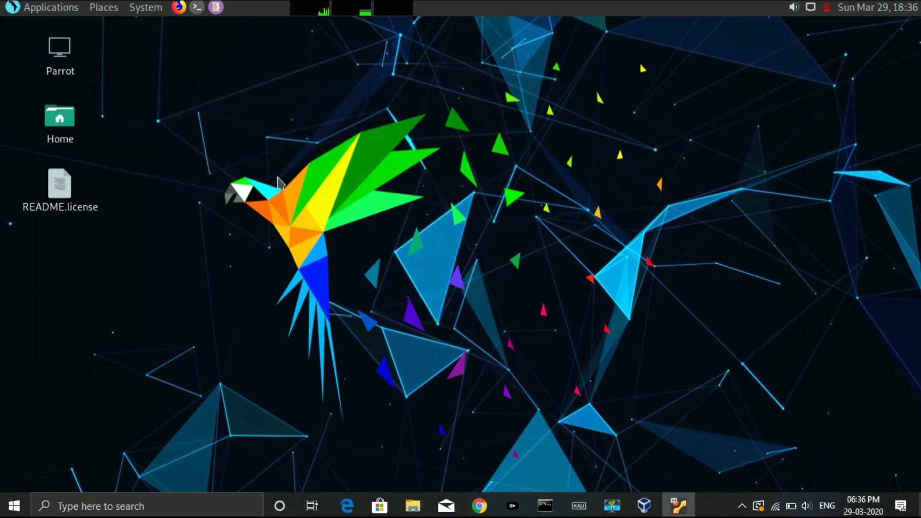
# Pick the colourful parrot on dark texture image as the desktop background in Appearance Preferences
pyautogui.rightClick(494, 119)
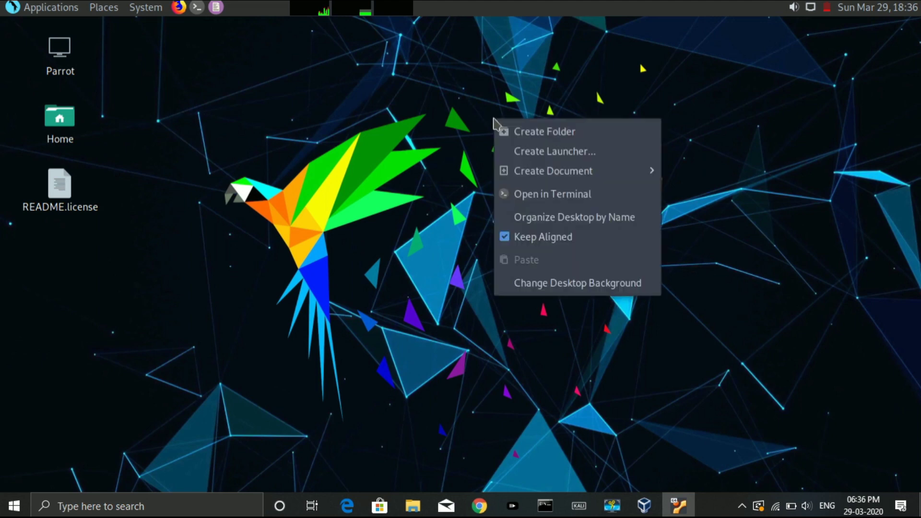
pyautogui.click(557, 287)
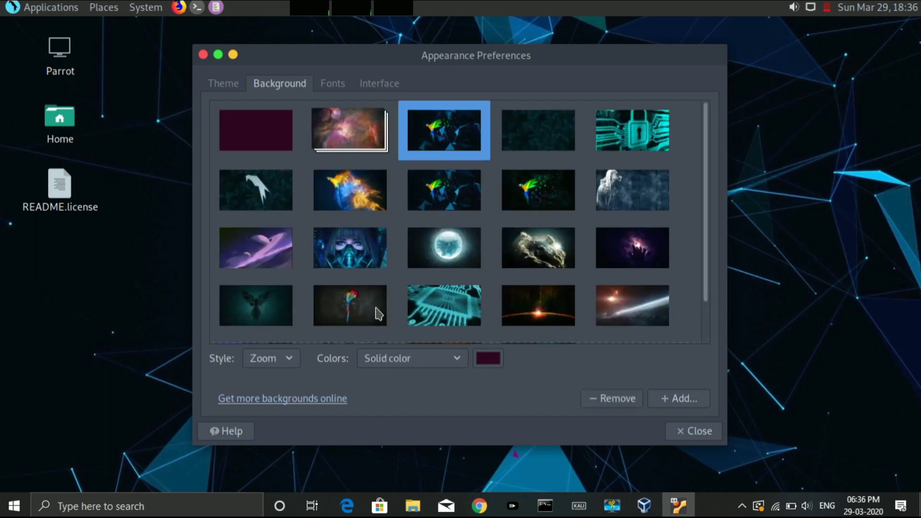
pyautogui.click(380, 315)
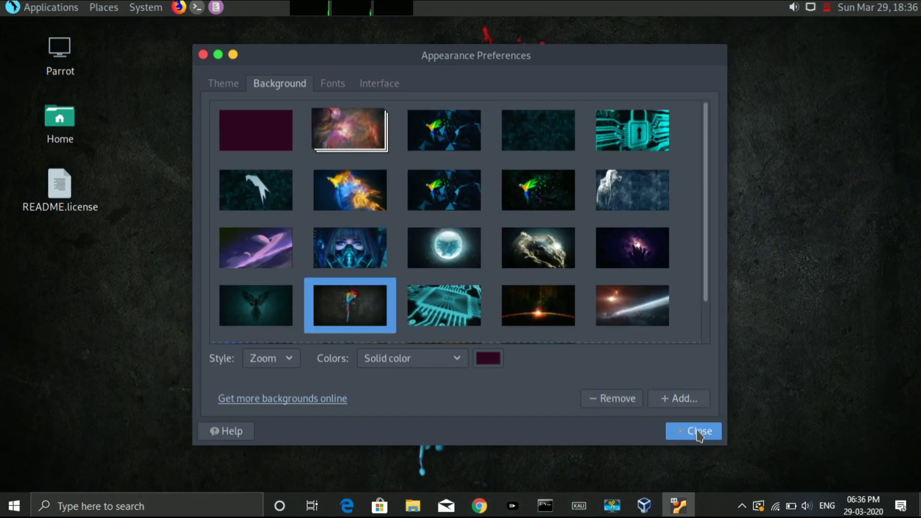
pyautogui.click(699, 433)
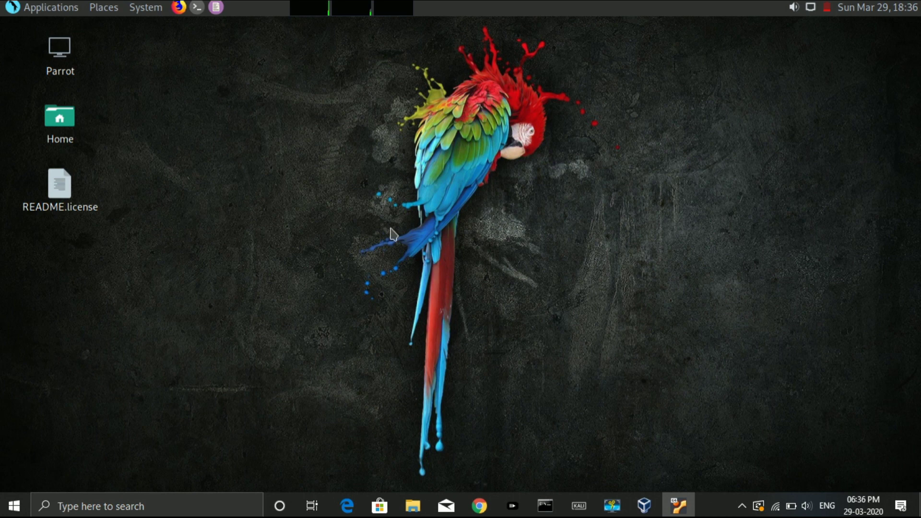
pyautogui.click(33, 7)
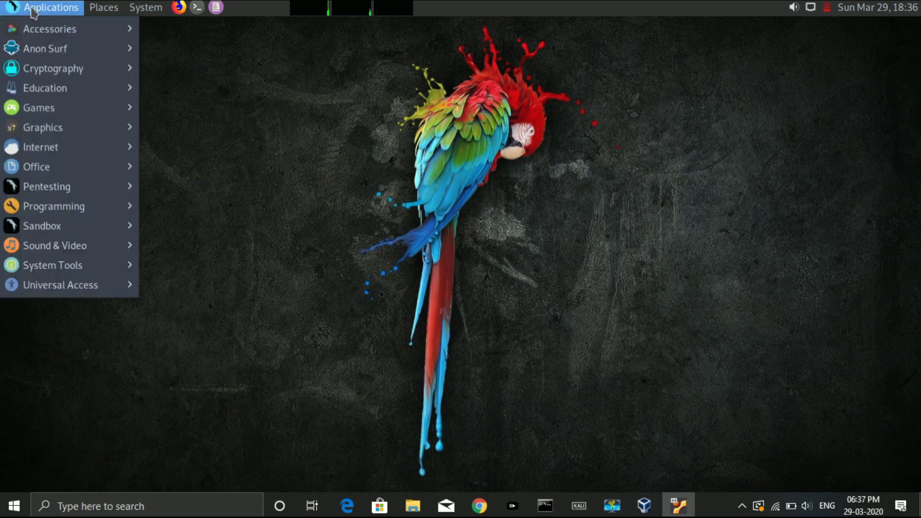
pyautogui.moveTo(54, 139)
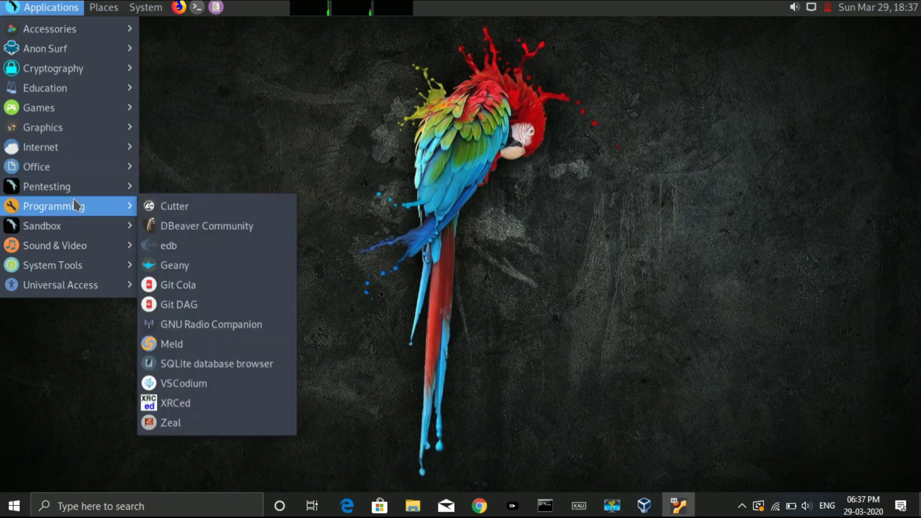
pyautogui.click(235, 196)
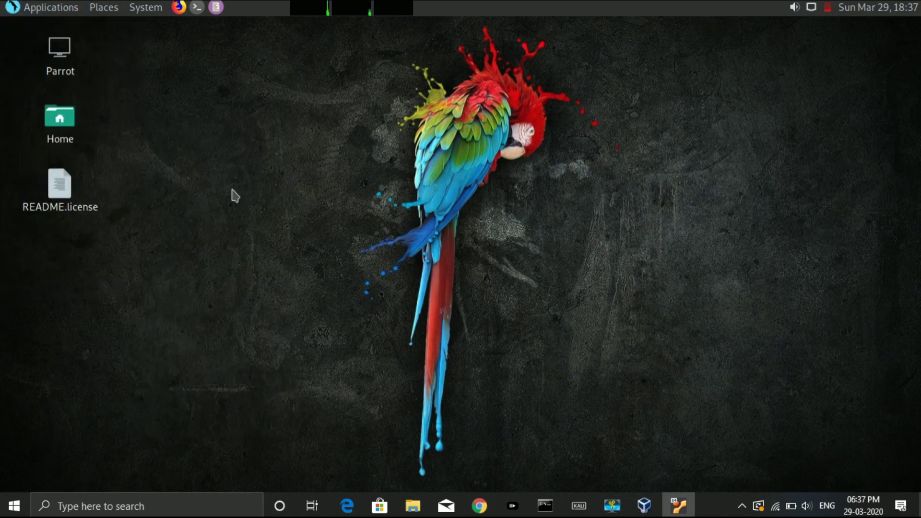
pyautogui.click(51, 9)
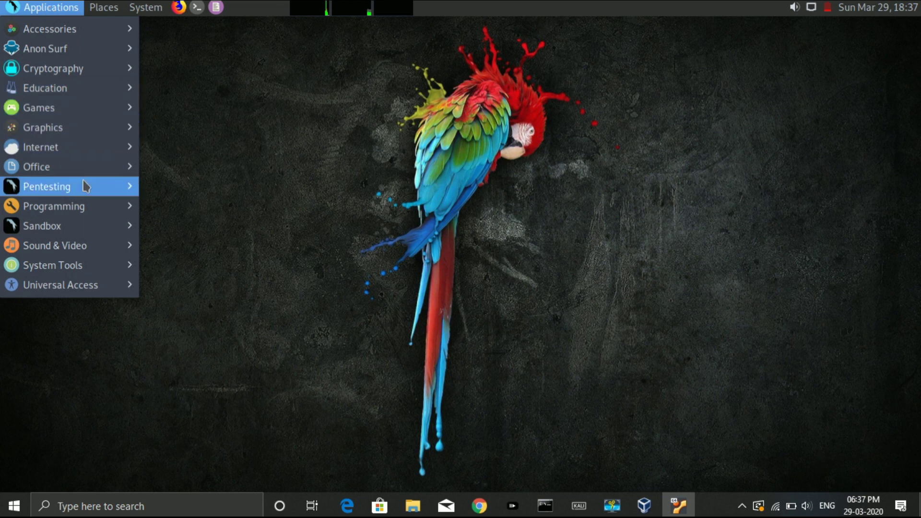
pyautogui.click(544, 114)
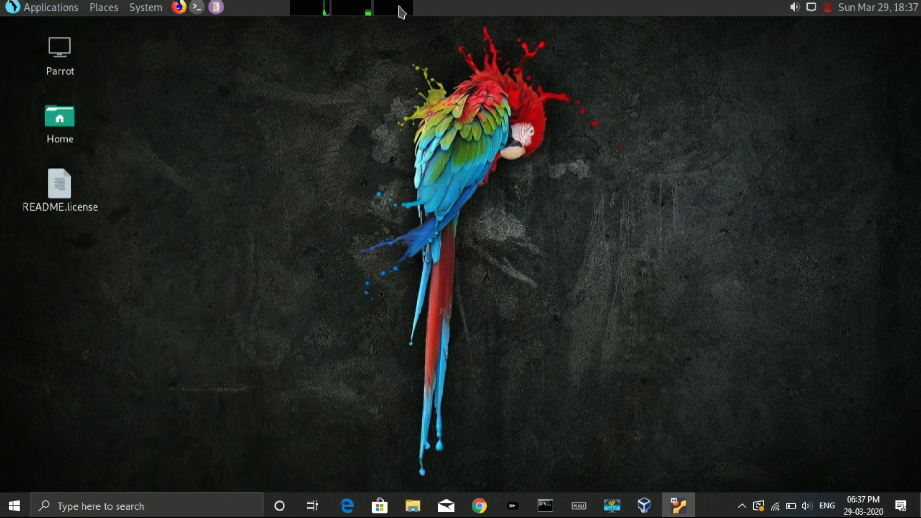